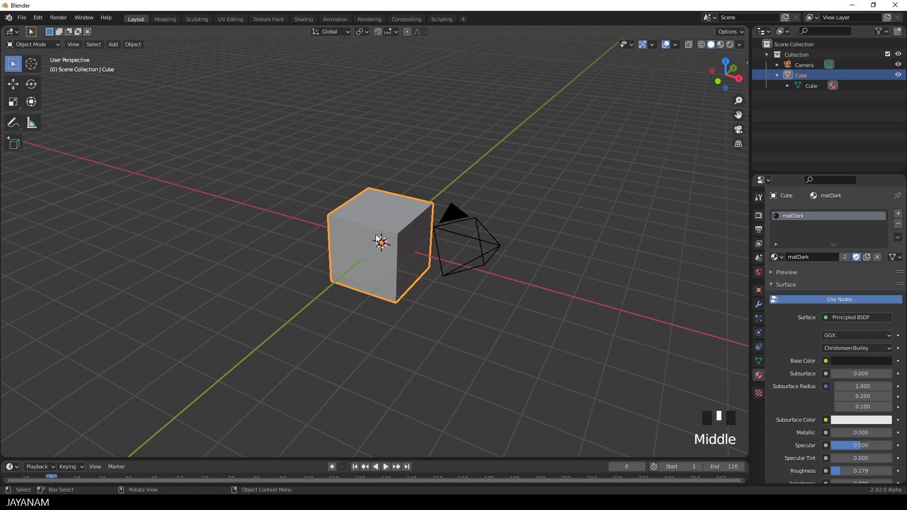
In Edit Mode, scale the cube down on Z and adjust its width into a thin, wide slab
key("Tab")
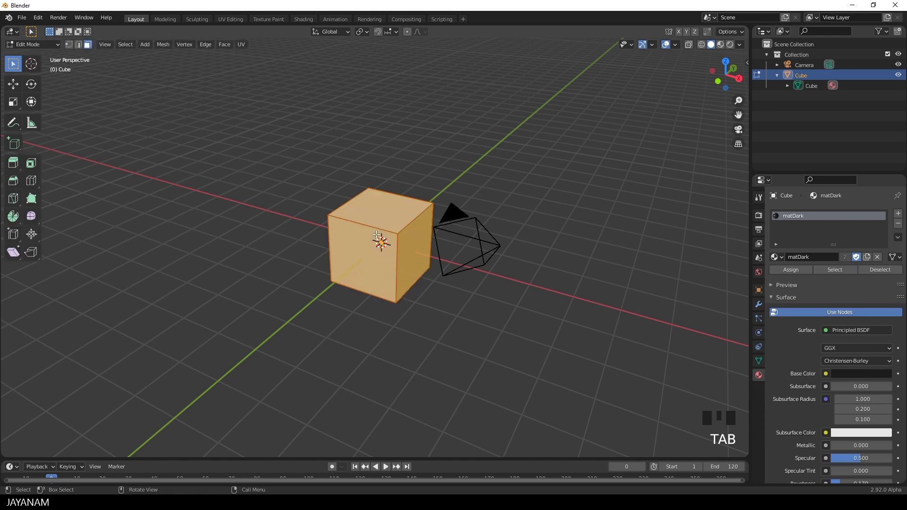
left_click(32, 102)
left_click_drag(380, 223, 380, 233)
middle_click_drag(379, 232, 443, 245)
scroll(443, 245, "up", 2)
left_click_drag(381, 244, 386, 244)
middle_click_drag(458, 324, 489, 280)
scroll(486, 310, "up", 2)
key("Tab")
scroll(489, 280, "up", 3)
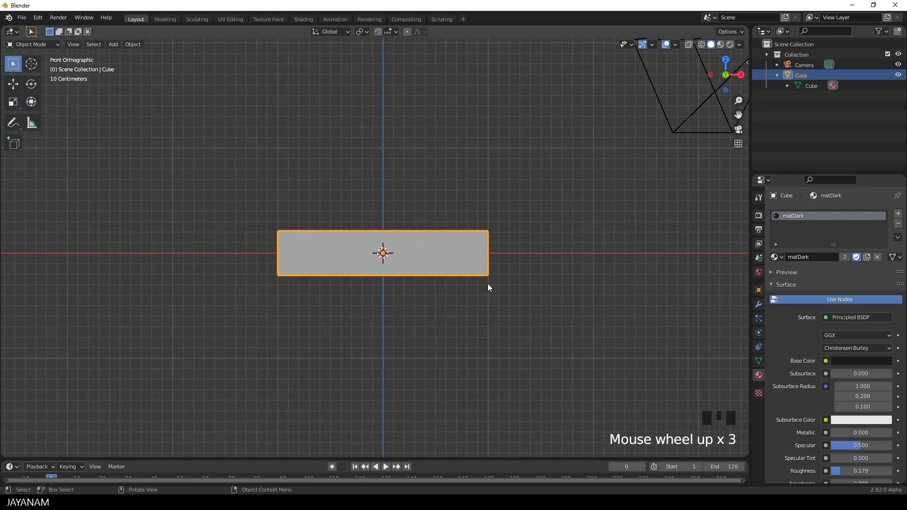
Back in Edit Mode, enable the circle primitive drawing mode from the N sidebar
key("Tab")
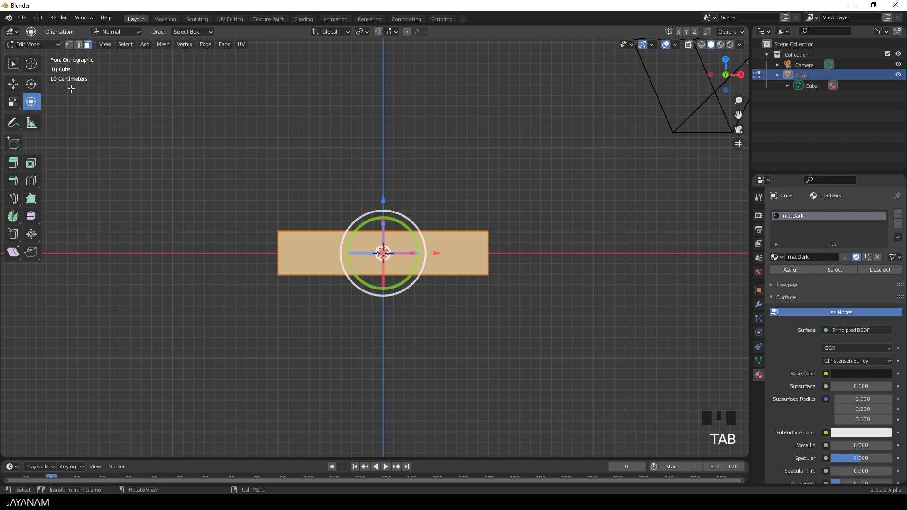
left_click(14, 64)
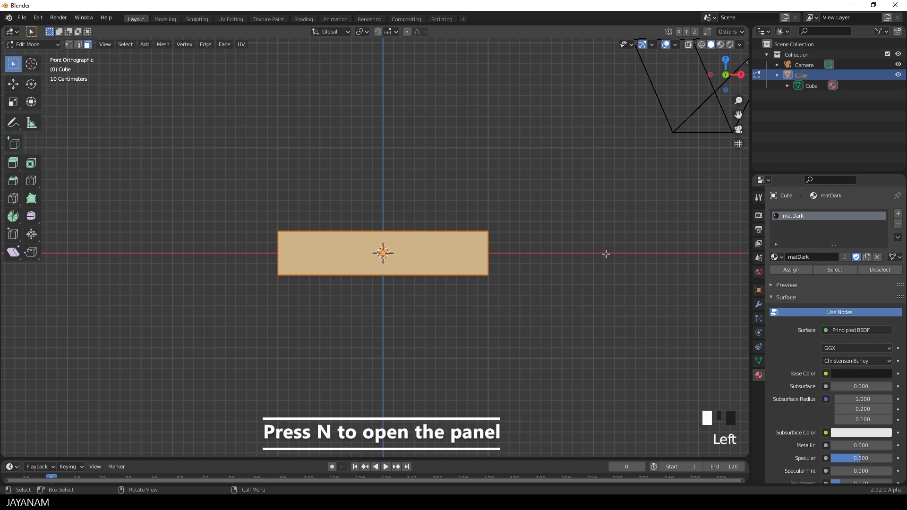
key("n")
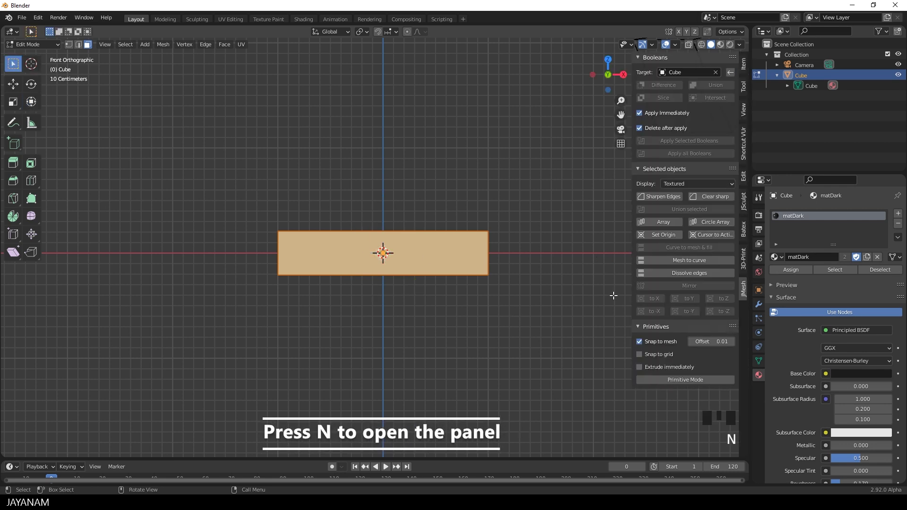
left_click(686, 380)
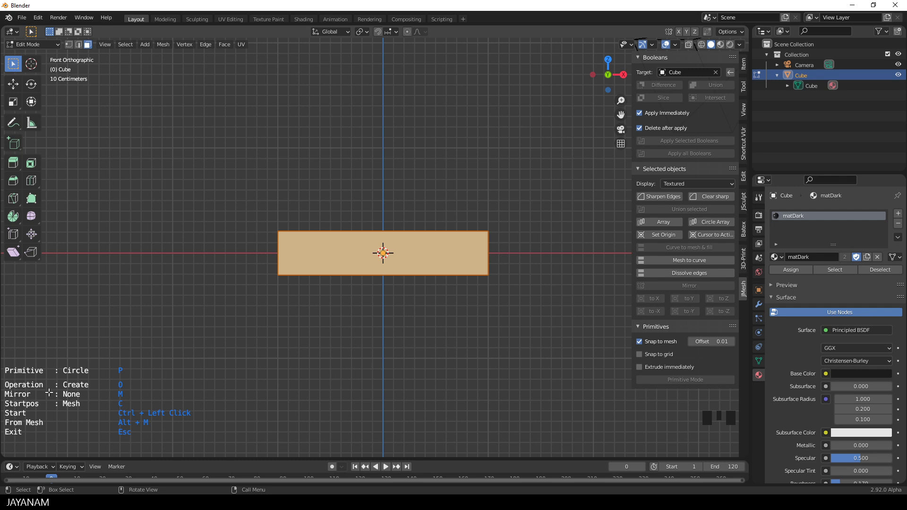
key("c")
key("c")
key("c")
In edge select, pick the slab's top edge and start a circle on it
left_click(78, 44)
left_click(390, 230)
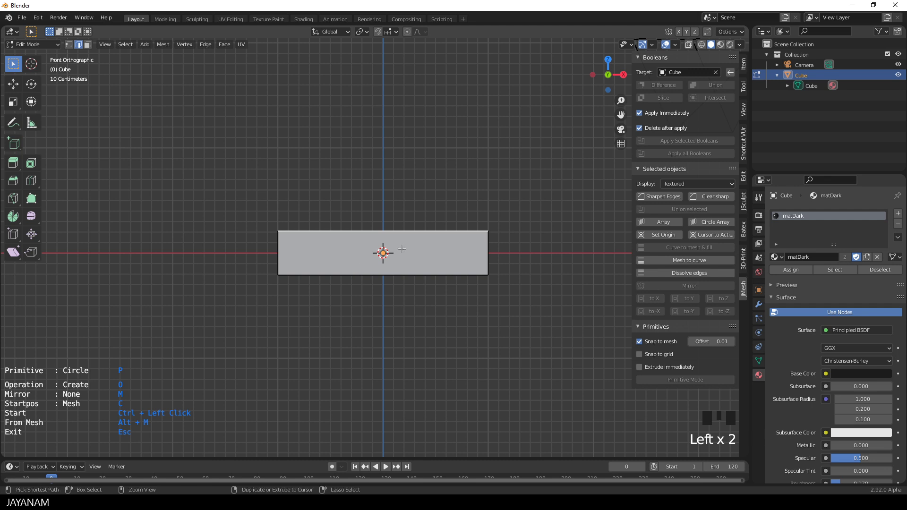
left_click(407, 252, "ctrl")
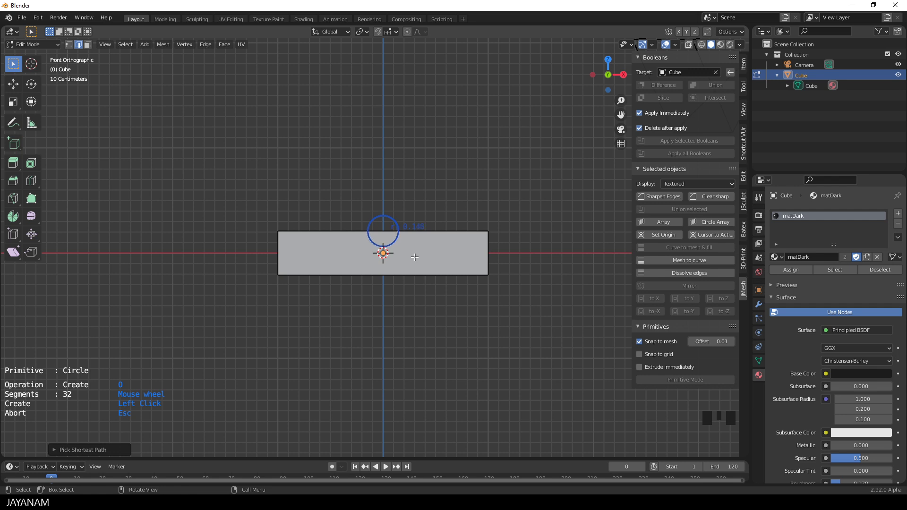
Commit the circle and set its size to 140 mm
left_click(413, 257)
scroll(409, 261, "up", 3)
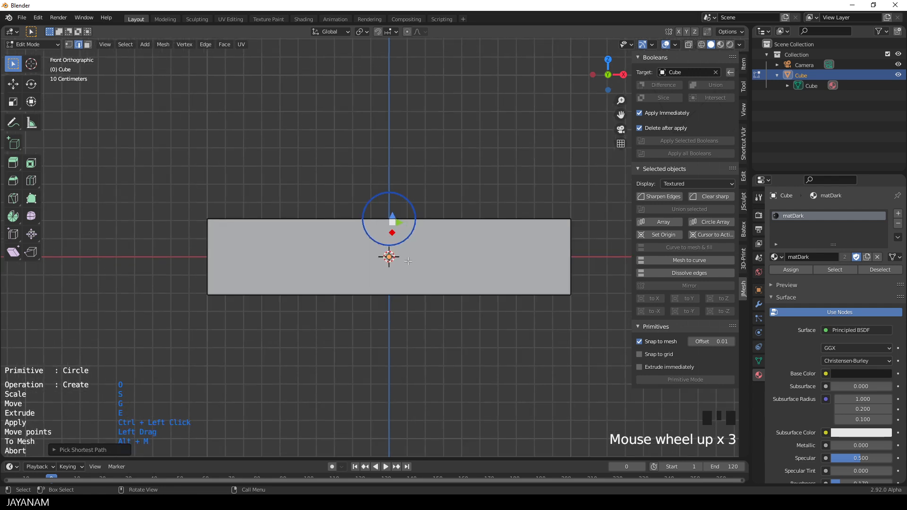
left_click(392, 233)
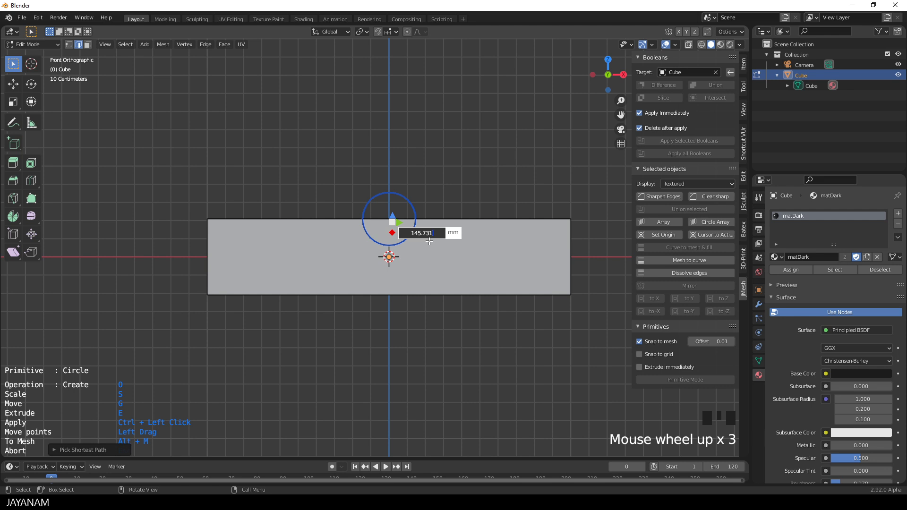
key("BackSpace")
key("BackSpace")
key("BackSpace")
key("BackSpace")
key("BackSpace")
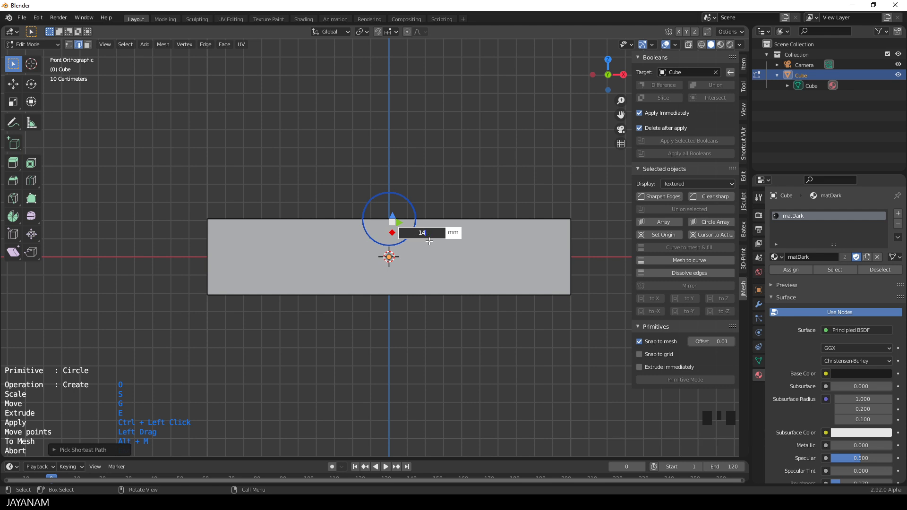
type("0")
key("Return")
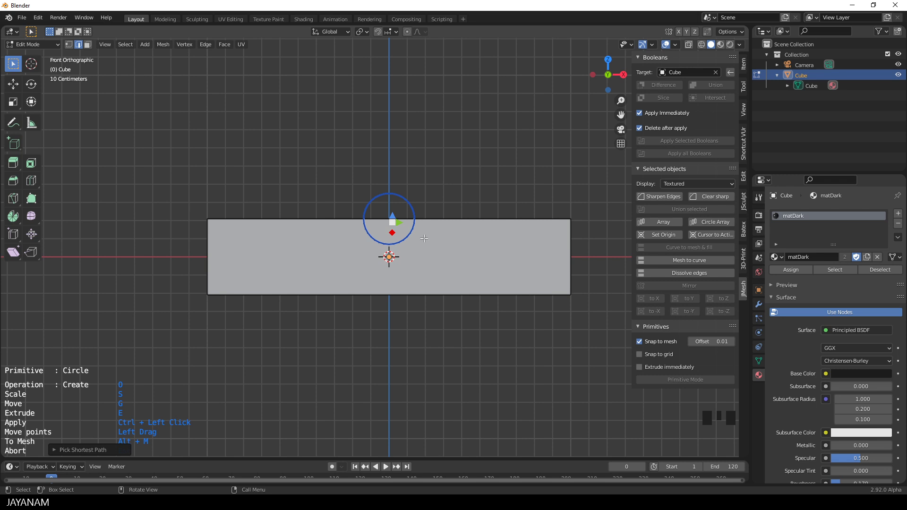
From a top-down view, move the circle to the slab's left edge
scroll(425, 238, "down", 2)
middle_click_drag(424, 239, 362, 314)
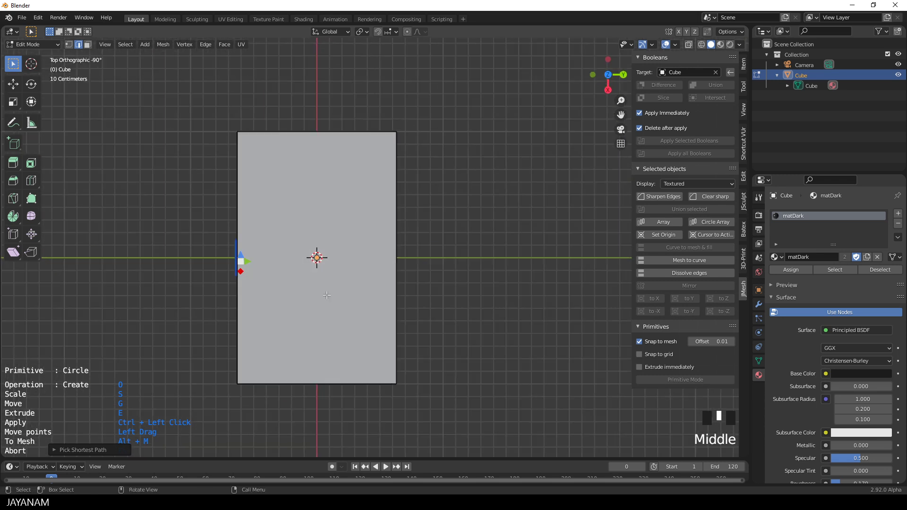
middle_click_drag(360, 271, 419, 255, "shift")
left_click_drag(300, 245, 278, 245)
Extrude the circle into a cylinder and apply it as a separate Circle_Object
key("e")
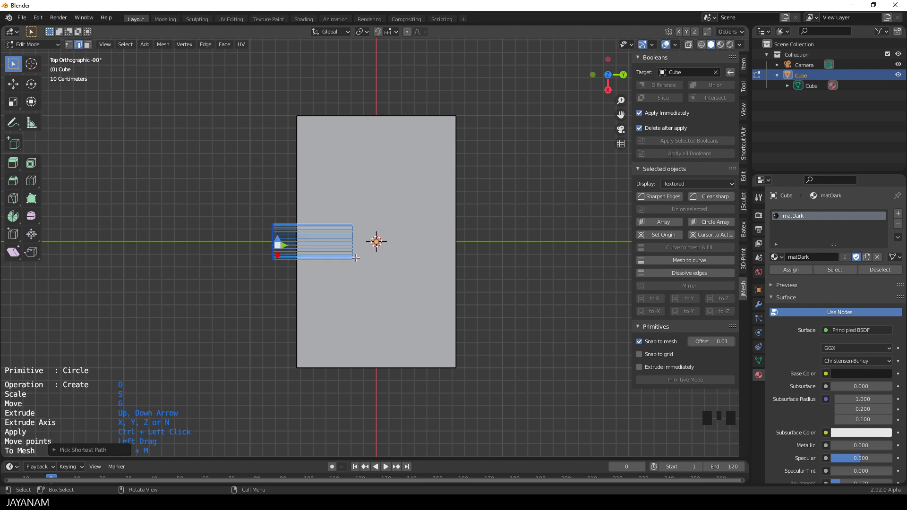
left_click(350, 258)
middle_click_drag(351, 258, 401, 341)
left_click(401, 341, "ctrl")
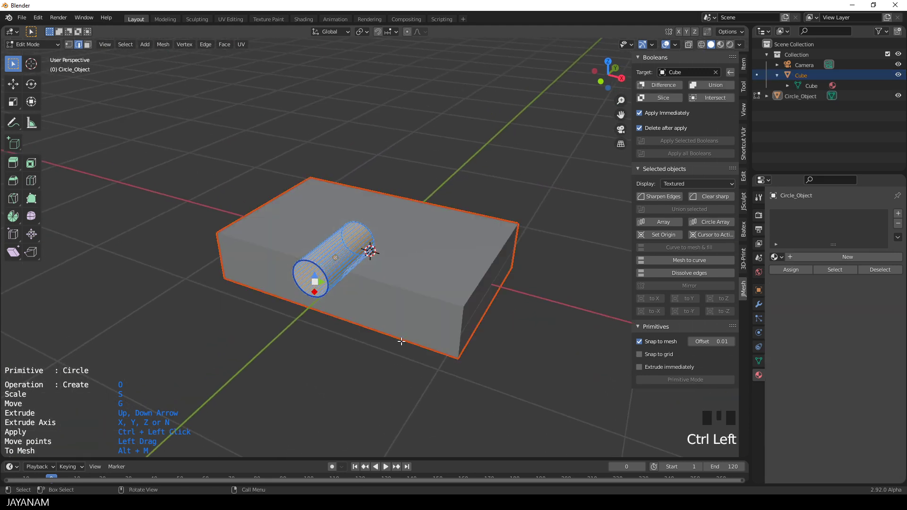
key("Escape")
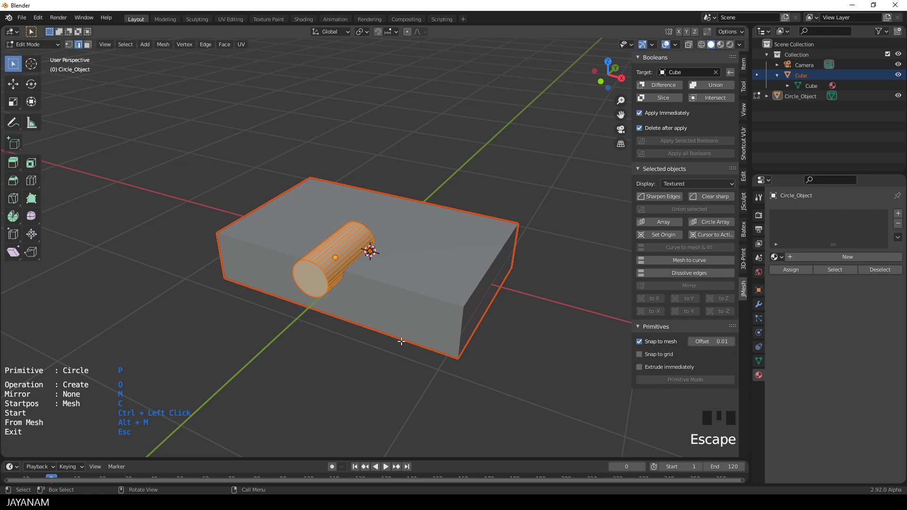
In Object Mode, add an Array modifier to the Circle_Object cylinder
middle_click_drag(401, 341, 445, 296)
scroll(446, 295, "up", 3)
key("Tab")
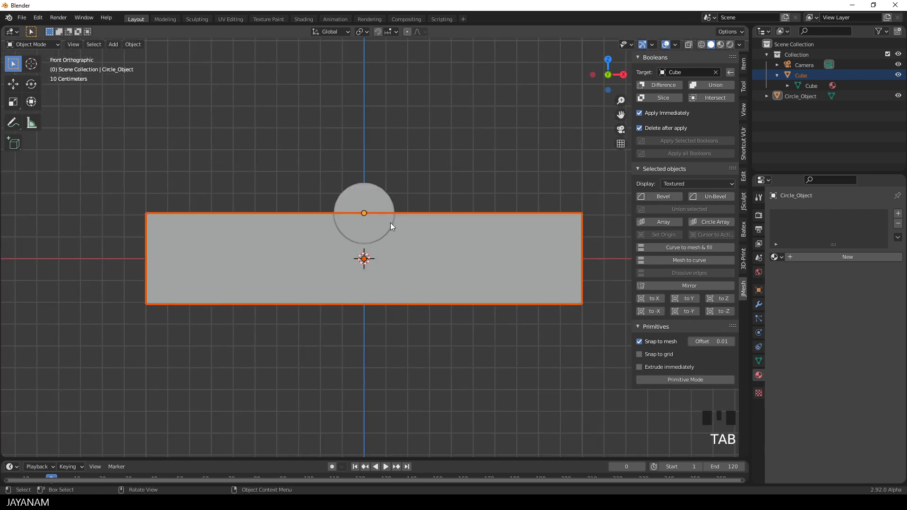
left_click(375, 197)
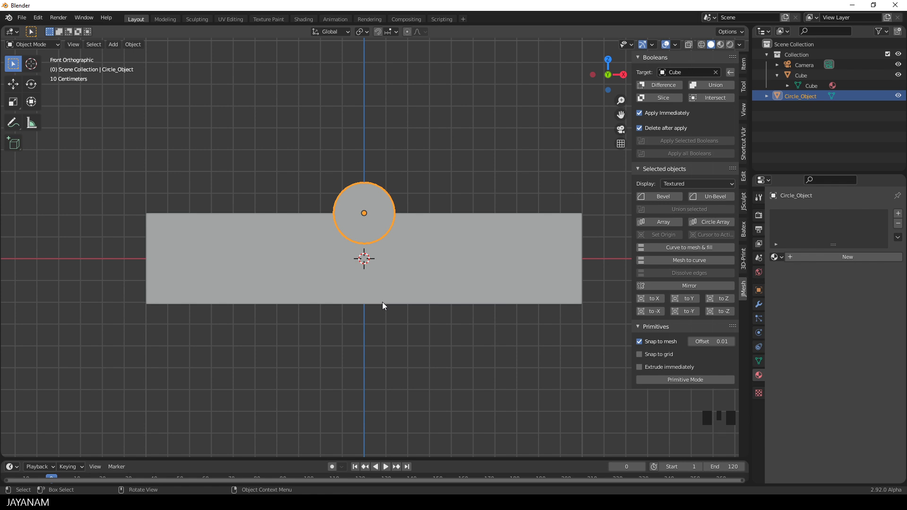
left_click(758, 305)
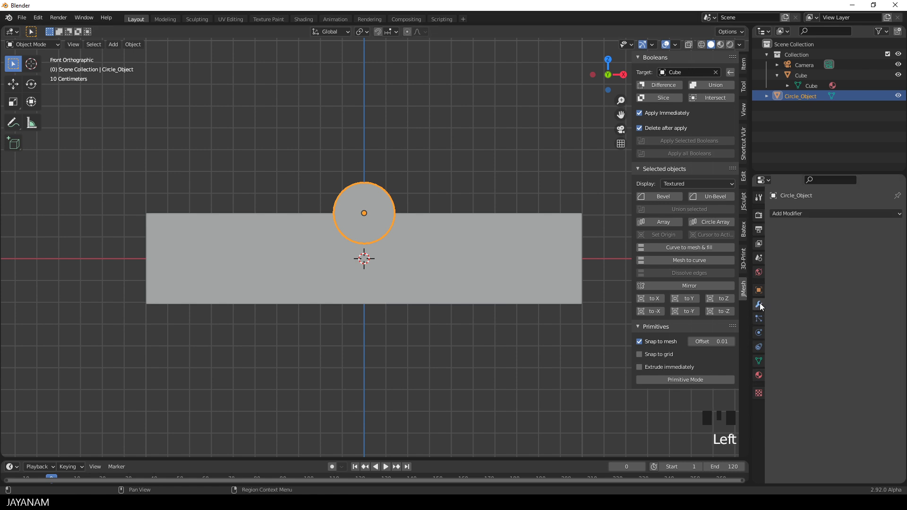
left_click(826, 213)
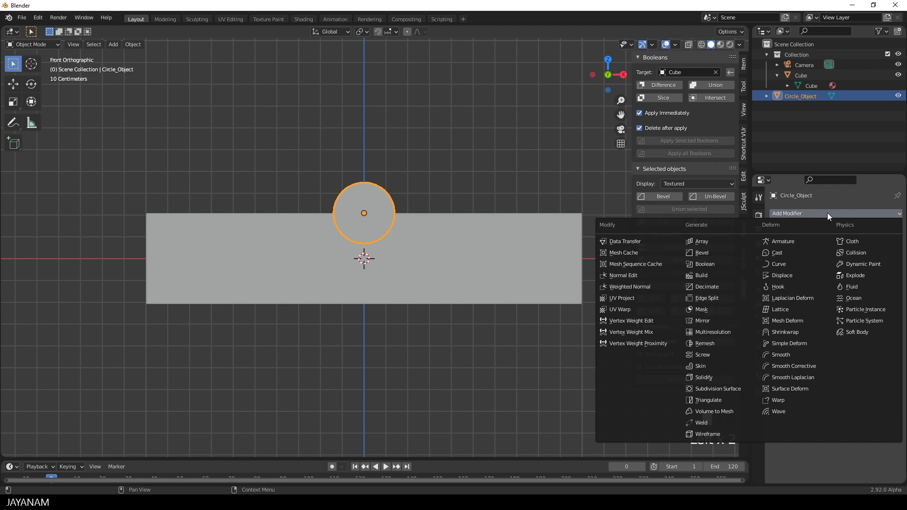
left_click(705, 240)
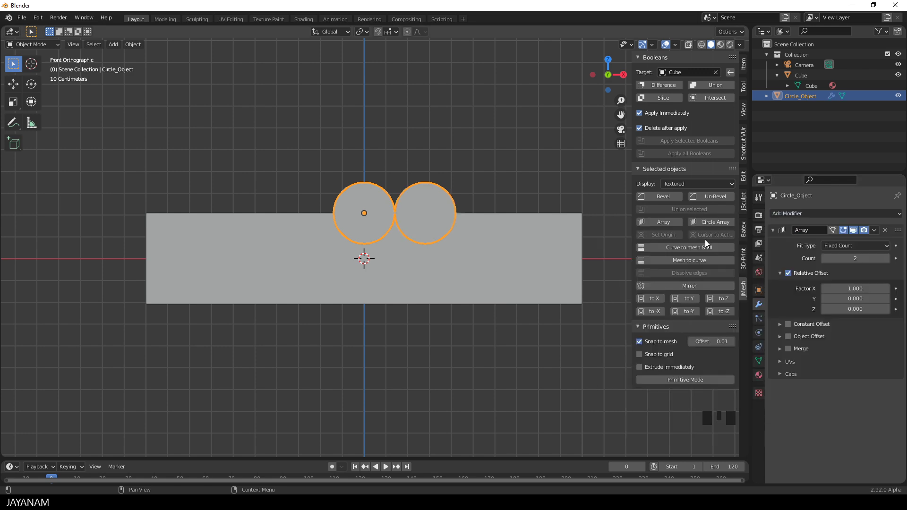
Switch the Array from relative to constant offset with X distance 350 mm
left_click(788, 273)
left_click(788, 324)
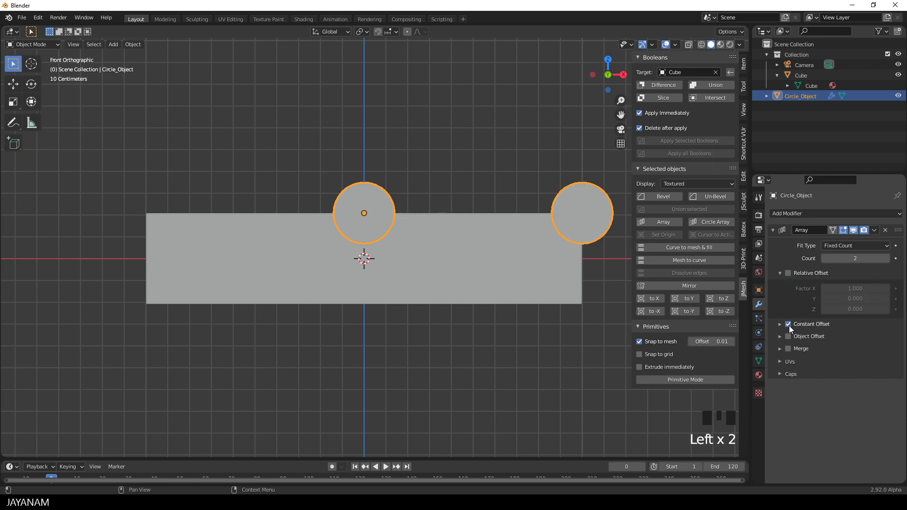
left_click(780, 325)
scroll(784, 356, "down", 1)
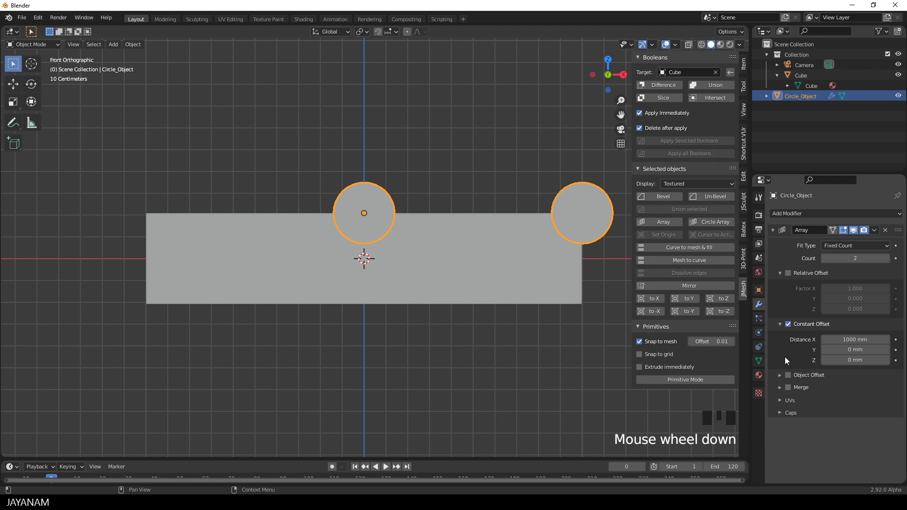
left_click(836, 339)
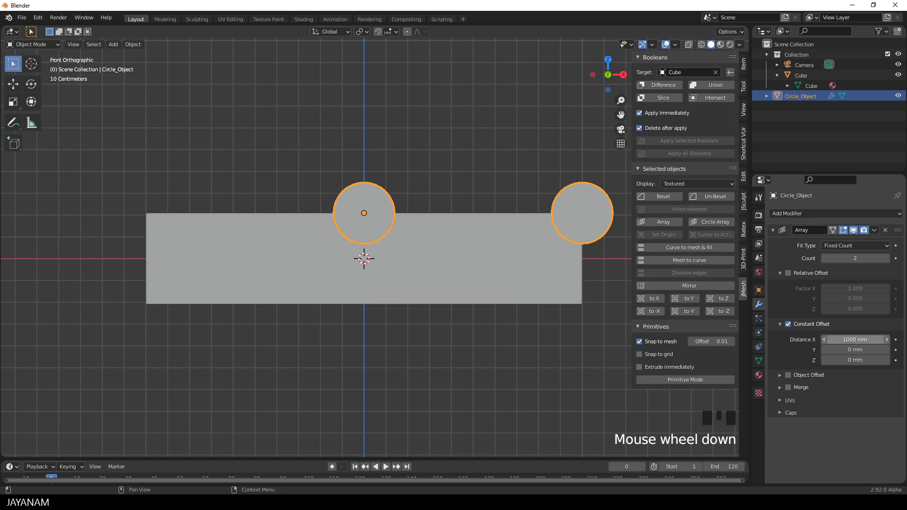
type("350")
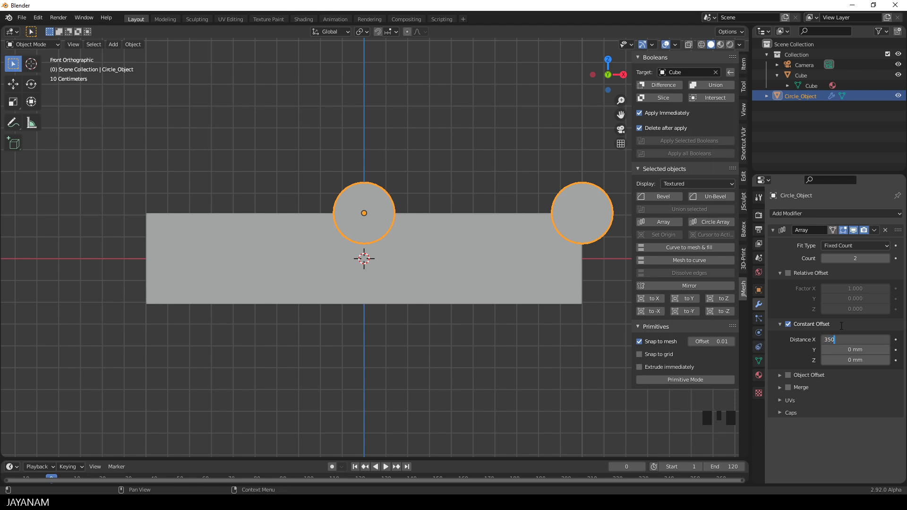
key("Return")
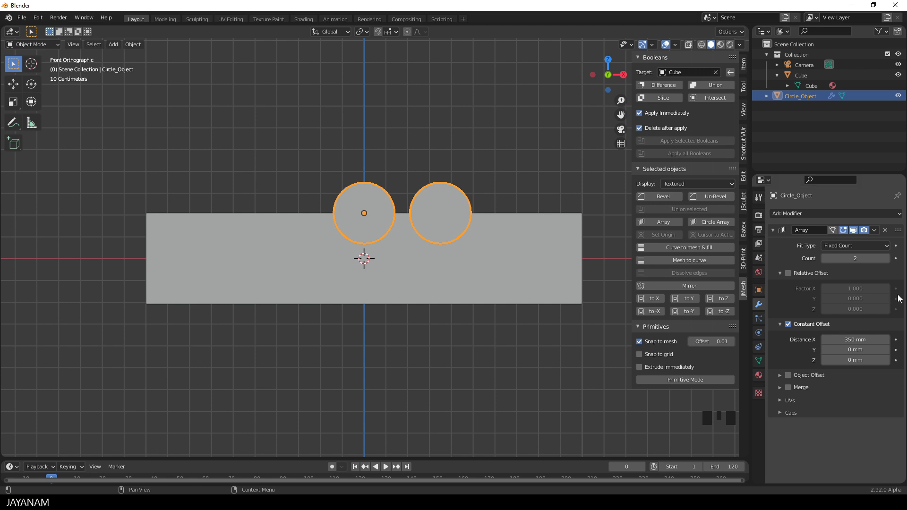
Raise the Array count to 5 and frame the whole row
left_click(887, 259)
left_click(887, 259)
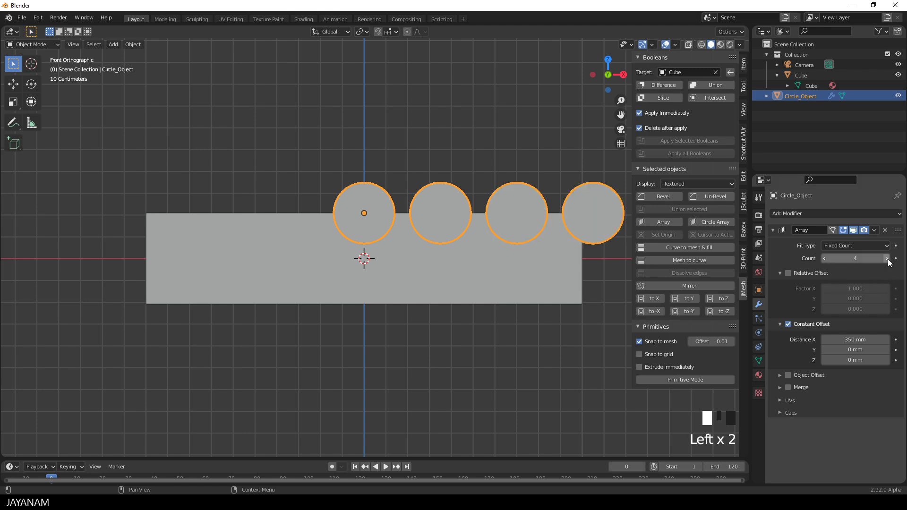
left_click(887, 259)
scroll(571, 282, "down", 1)
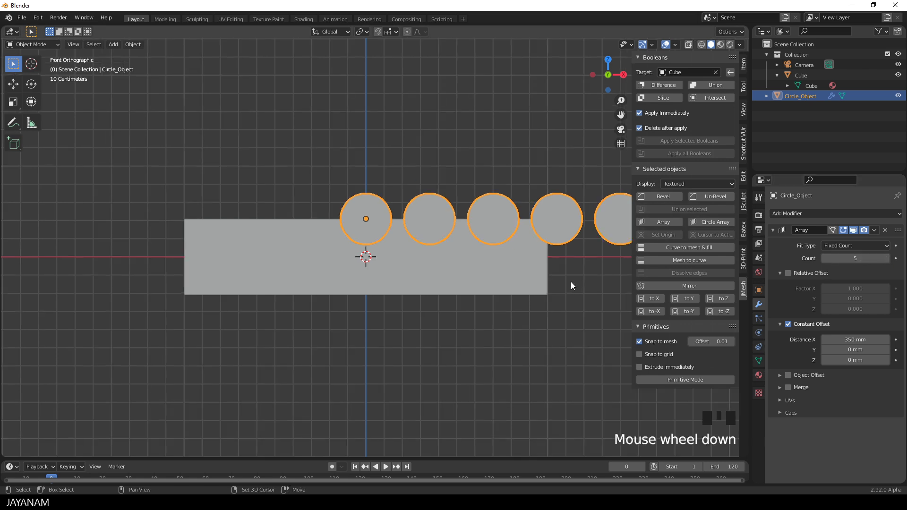
middle_click_drag(571, 282, 469, 282, "shift")
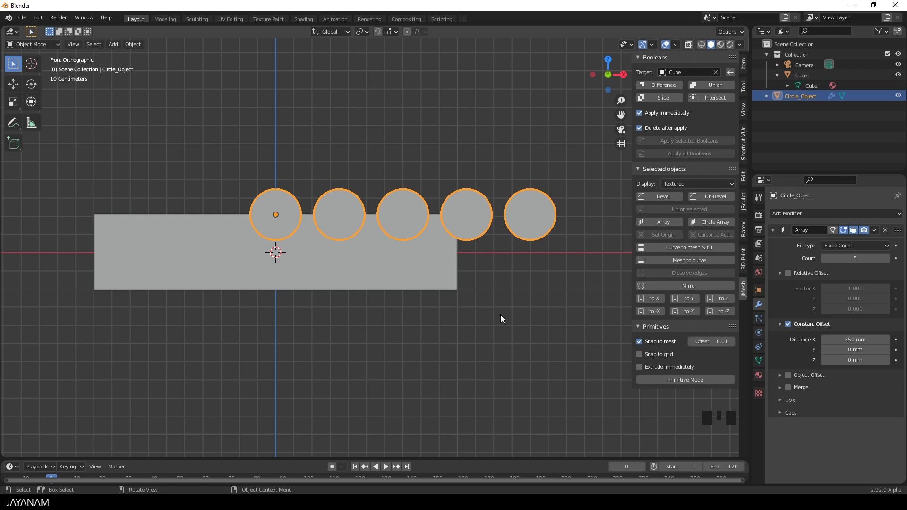
Set Circle_Object's Location X to -700 mm in the Item tab
left_click(744, 63)
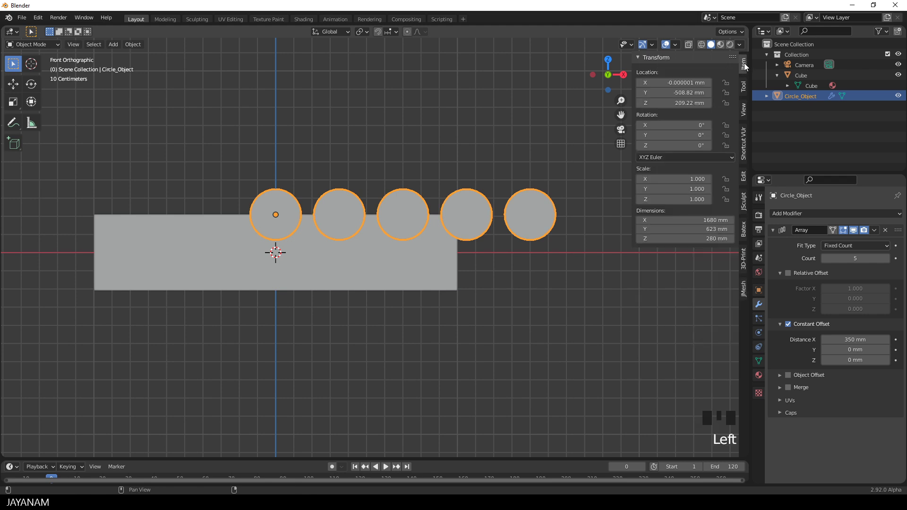
double_click(670, 83)
type("-700")
key("Return")
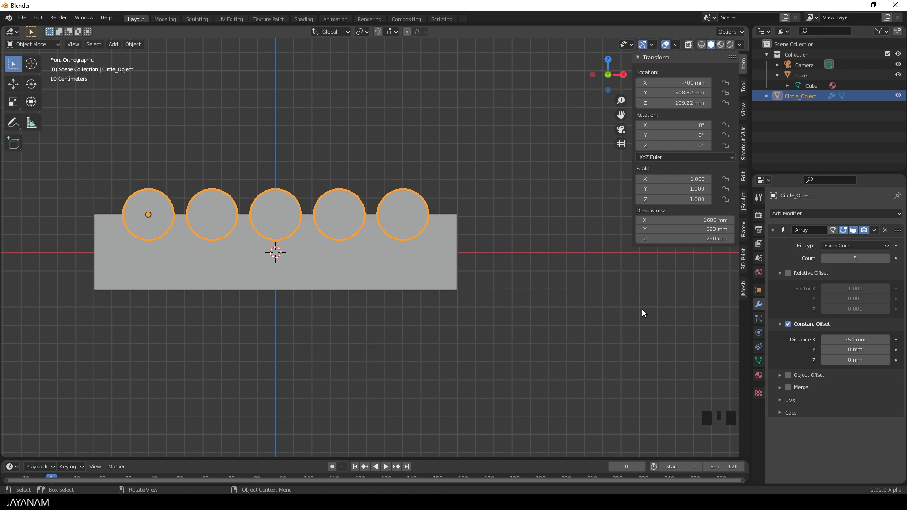
Try an Array count of 6 with Location X at -875 mm
left_click(887, 260)
left_click(887, 259)
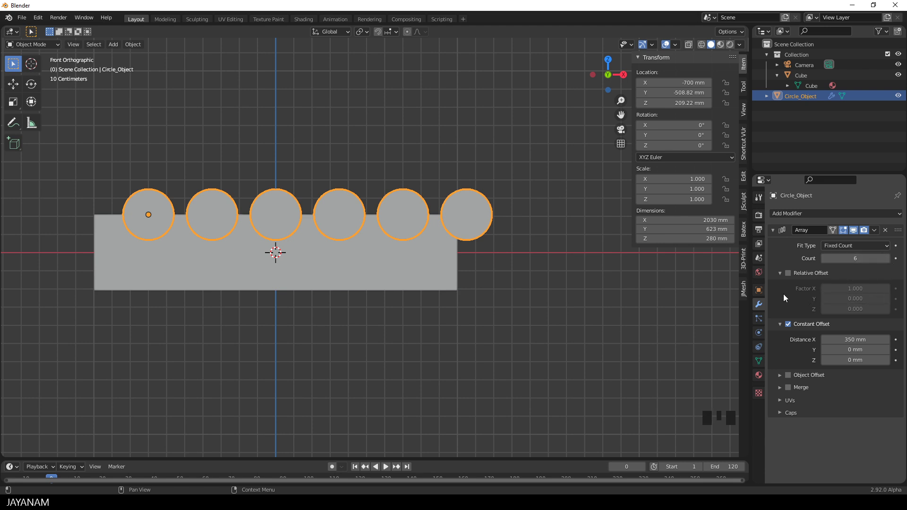
left_click(682, 82)
type("-2.5")
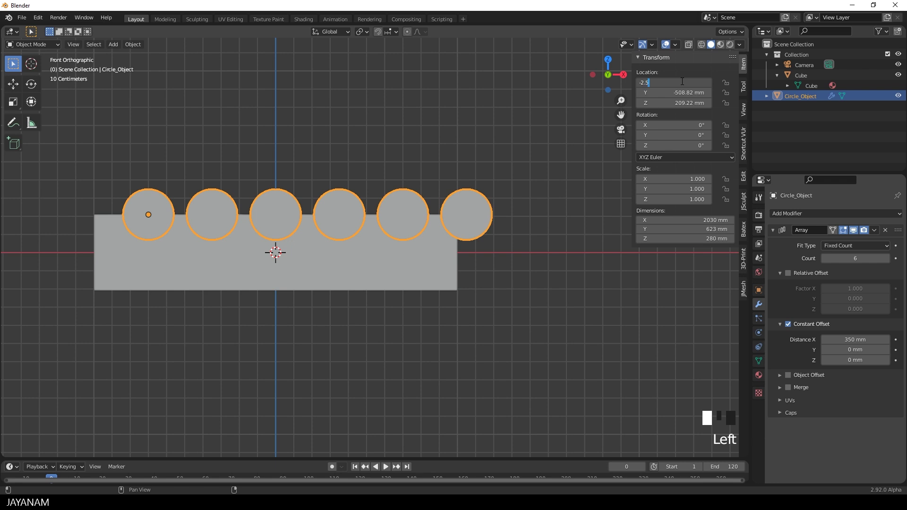
type(" * 22")
key("BackSpace")
key("BackSpace")
type("350")
key("Return")
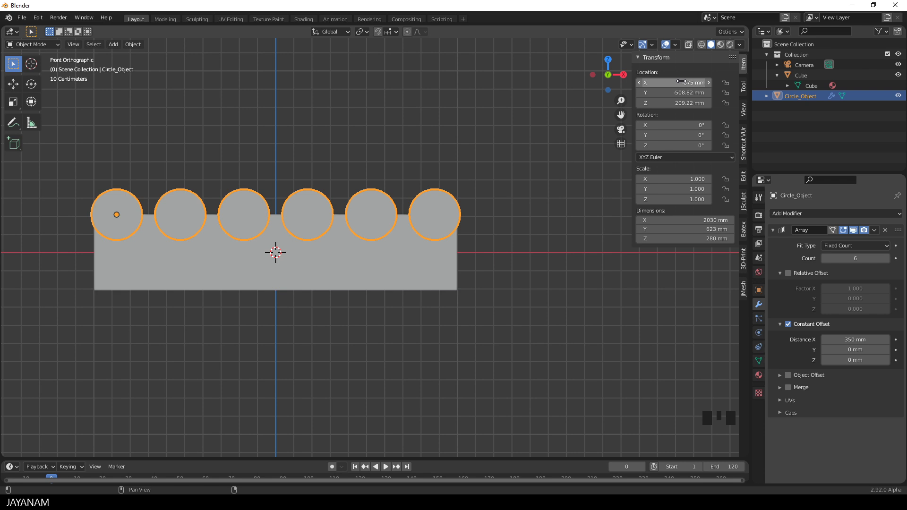
Revert to count 5 and Location X -700 mm
left_click(824, 258)
left_click(670, 84)
type("-7")
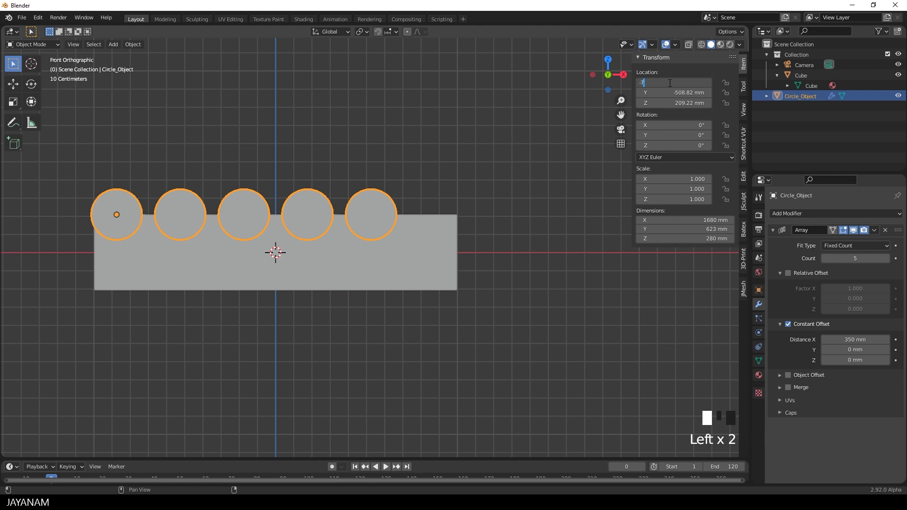
type("00")
key("Return")
mouse_move(444, 237)
middle_mouse_down()
mouse_move(418, 260)
mouse_move(468, 241)
mouse_move(431, 242)
middle_mouse_up()
scroll(418, 260, "up", 3)
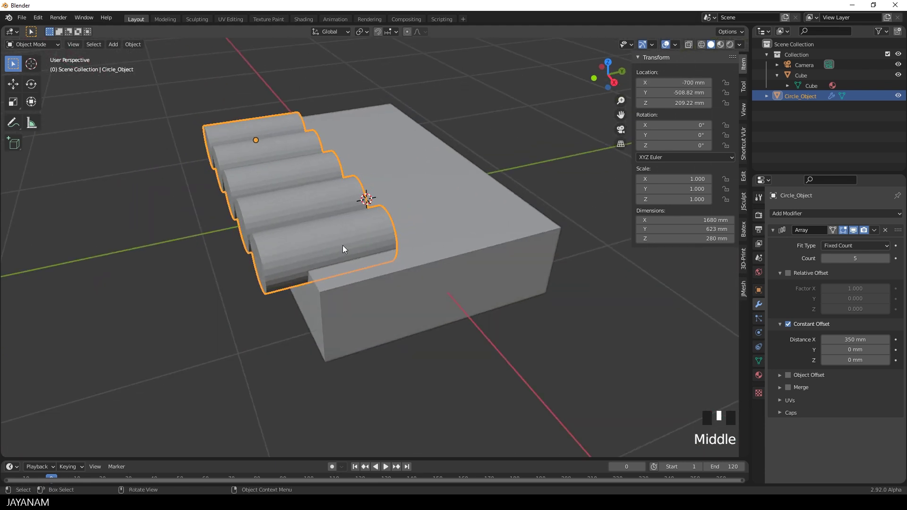
In the JMesh tab, turn off Delete after apply and Slice the slab with the cylinders
left_click(744, 290)
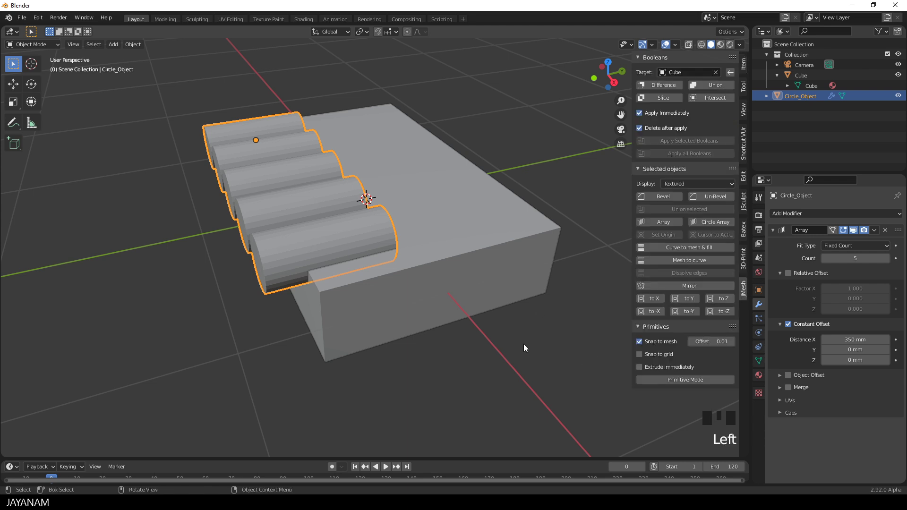
left_click(663, 128)
left_click(662, 97)
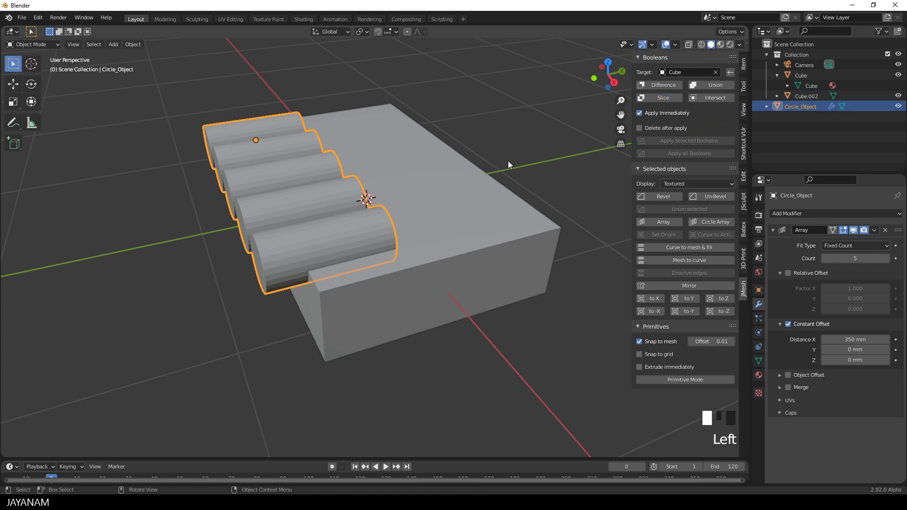
middle_click_drag(442, 214, 524, 181)
middle_click_drag(404, 211, 466, 217, "shift")
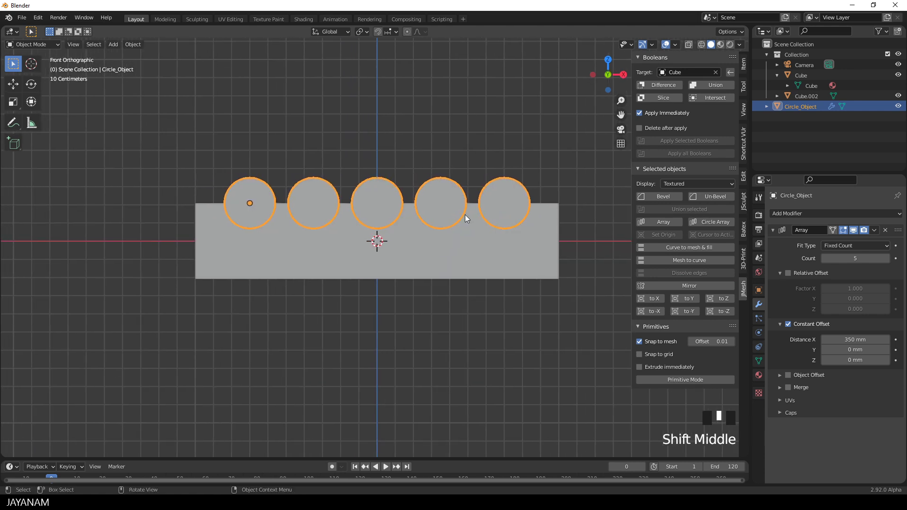
In Edit Mode, scale the cylinders down to about 0.73
key("Tab")
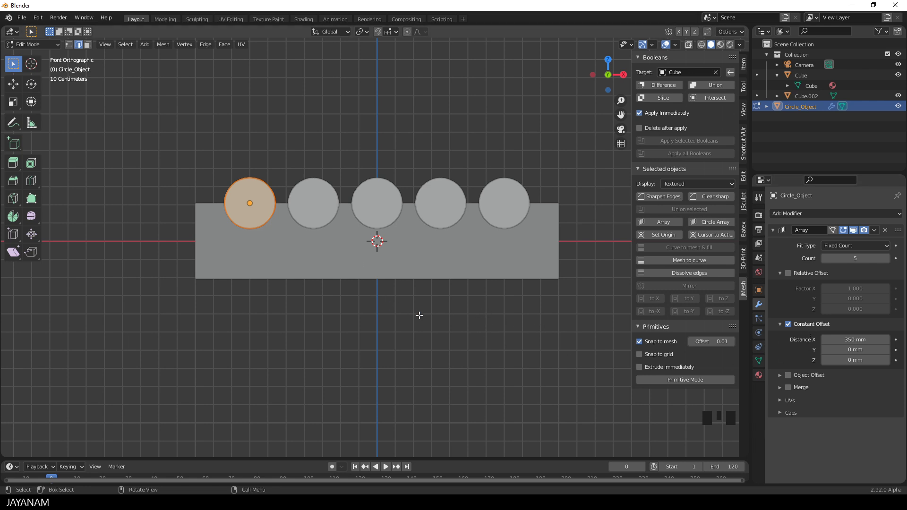
key("s")
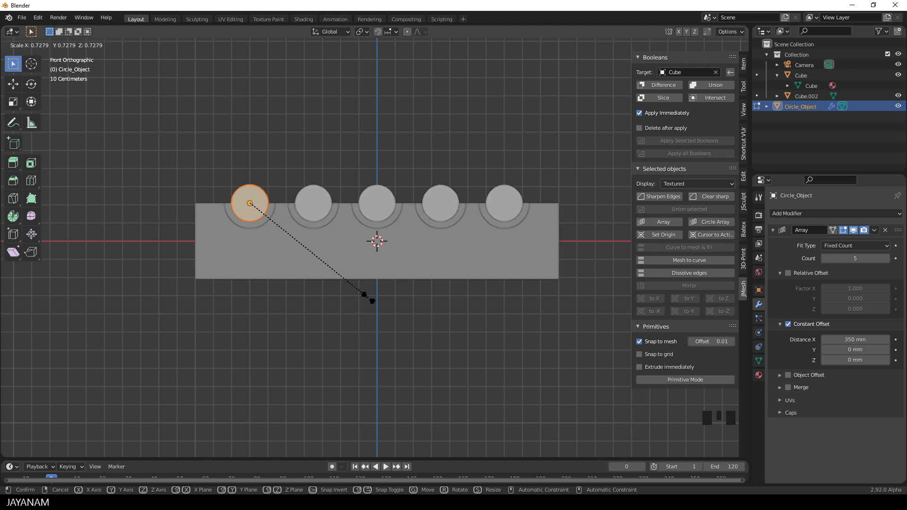
left_click(369, 298)
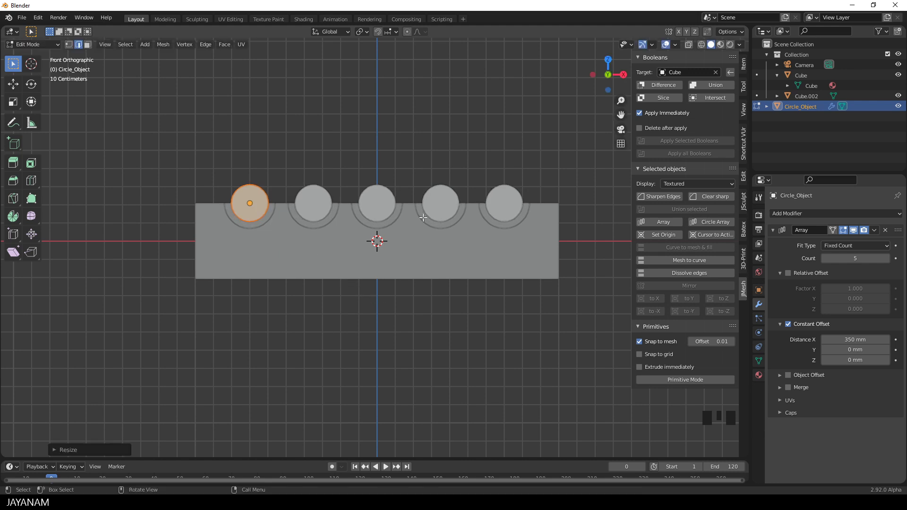
scroll(424, 218, "down", 3)
middle_click_drag(456, 184, 370, 250)
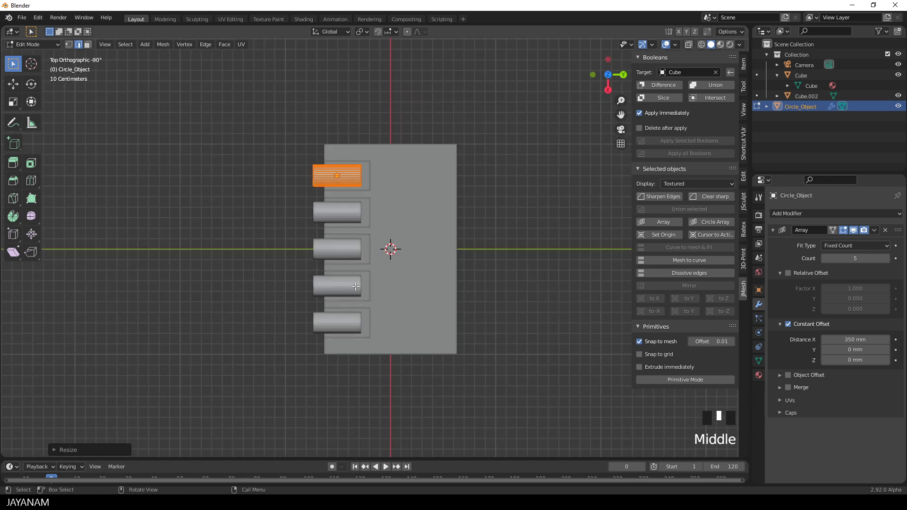
scroll(370, 250, "up", 2)
Move the cylinders about 25 mm along Y, then return to Object Mode
key("g")
key("y")
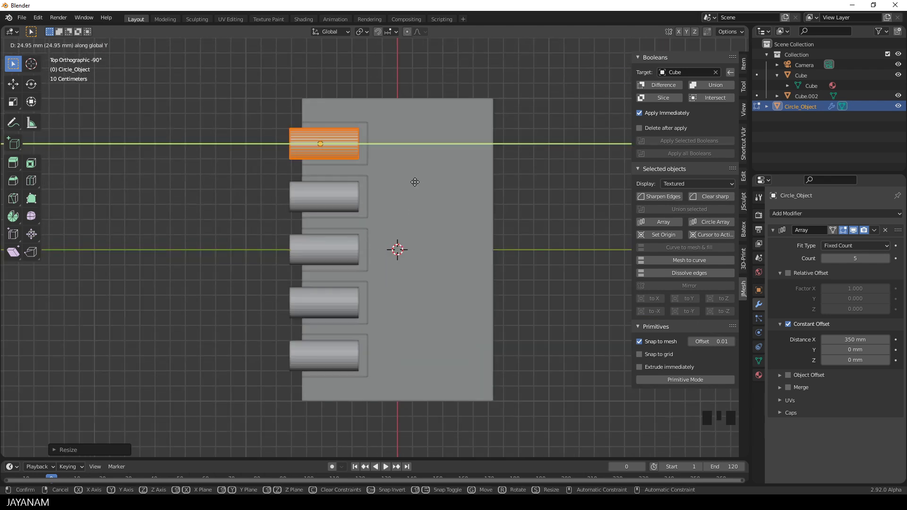
left_click(415, 182)
scroll(394, 207, "down", 3)
middle_click_drag(394, 207, 459, 248)
scroll(473, 233, "up", 3)
key("Tab")
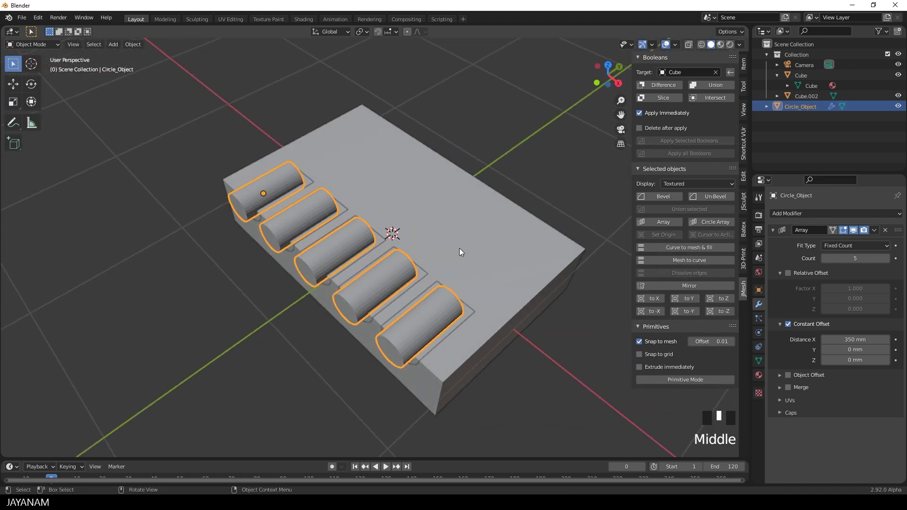
Boolean-difference the cylinder array out of target Cube.002, deleting the cutters after applying
left_click(421, 273)
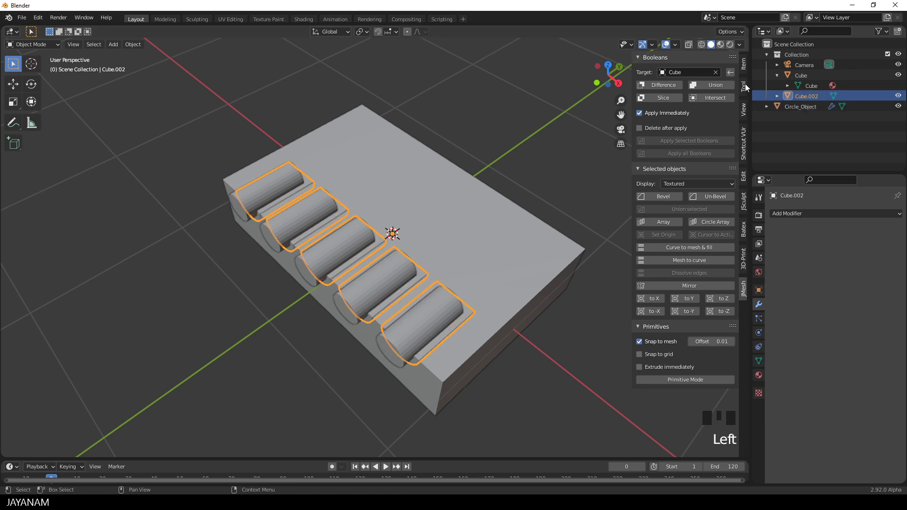
left_click(731, 72)
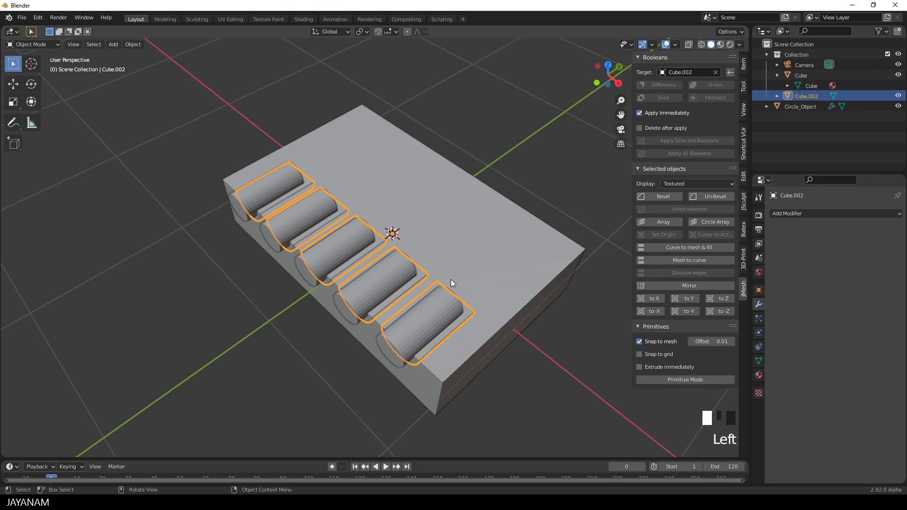
left_click(383, 282)
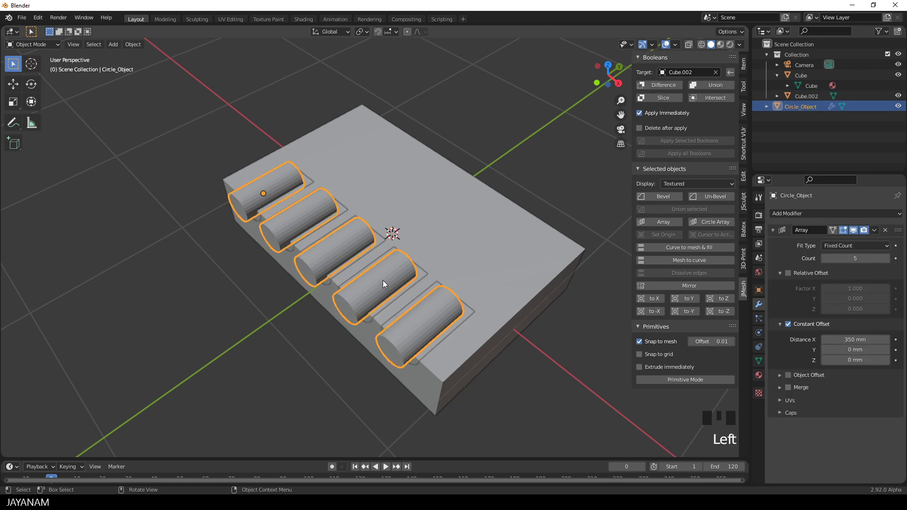
left_click(640, 128)
left_click(656, 84)
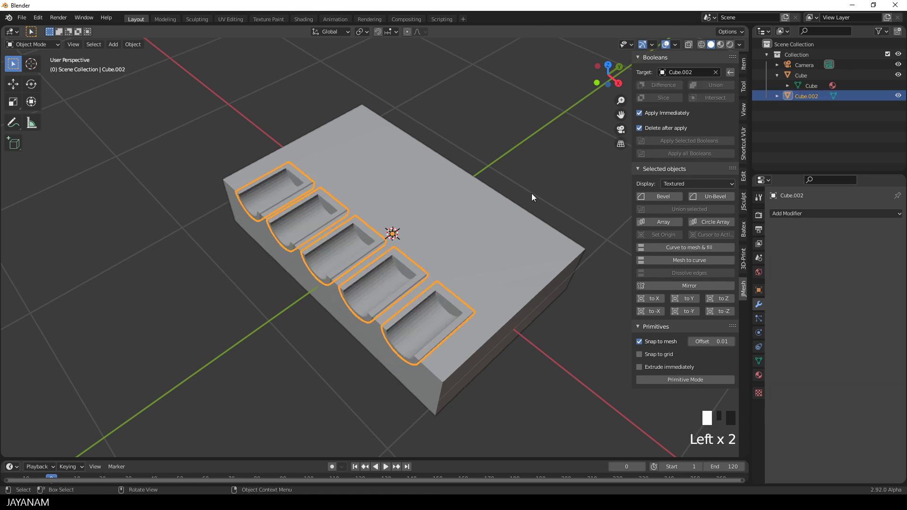
middle_click_drag(497, 209, 511, 197)
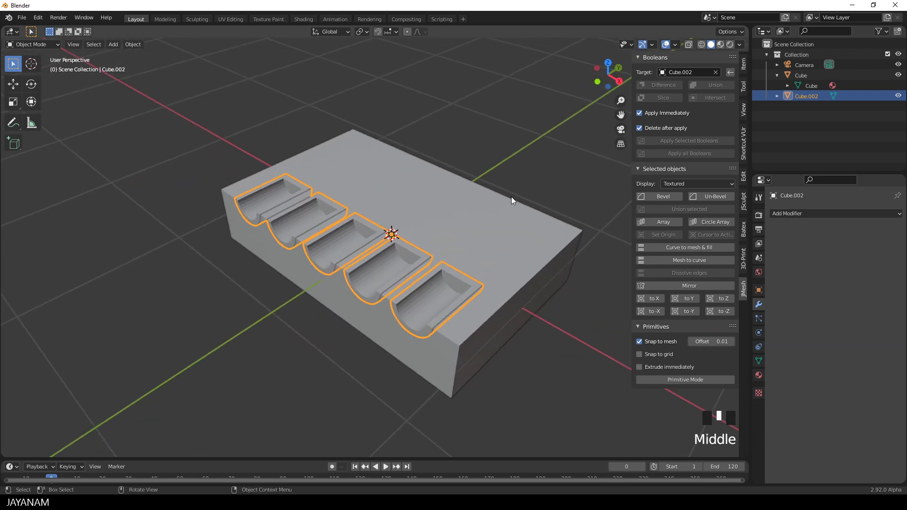
left_click(460, 285)
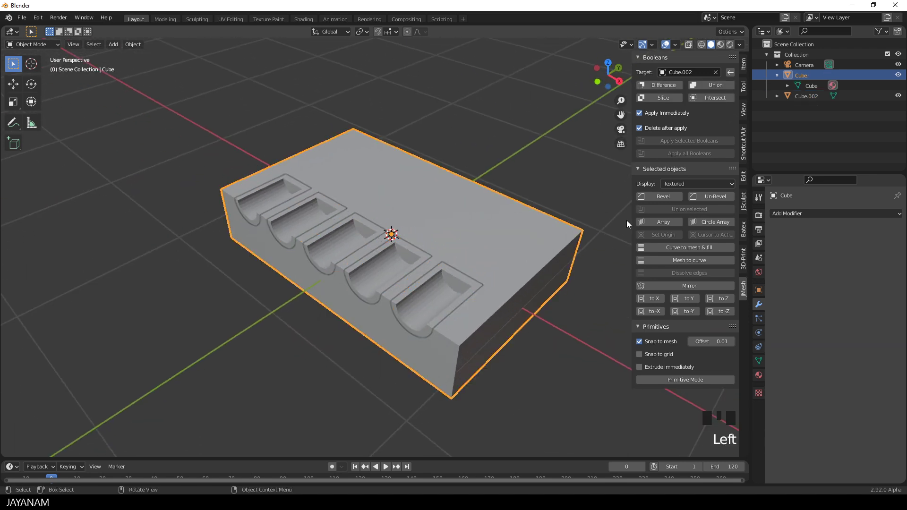
Apply Bevel to both the base Cube and Cube.002
left_click(670, 198)
left_click(464, 278)
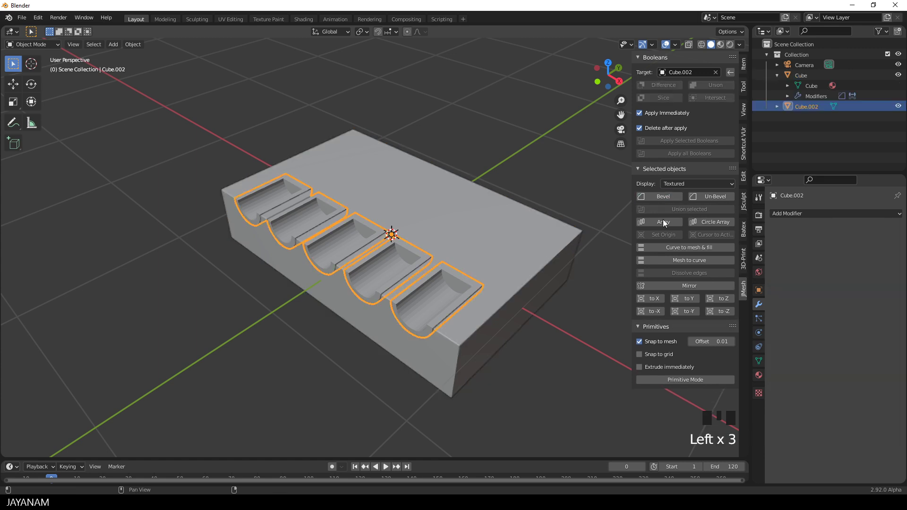
left_click(664, 196)
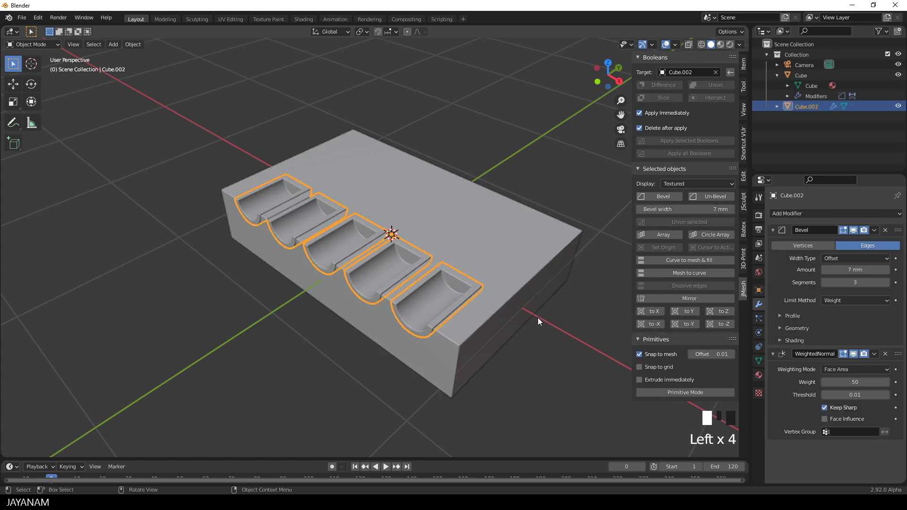
Add a Mirror modifier to Cube.002 with Axis Y enabled, then close the sidebar
left_click(515, 267)
mouse_move(515, 267)
middle_mouse_down("shift")
mouse_move(541, 257)
mouse_move(506, 256)
middle_mouse_up("shift")
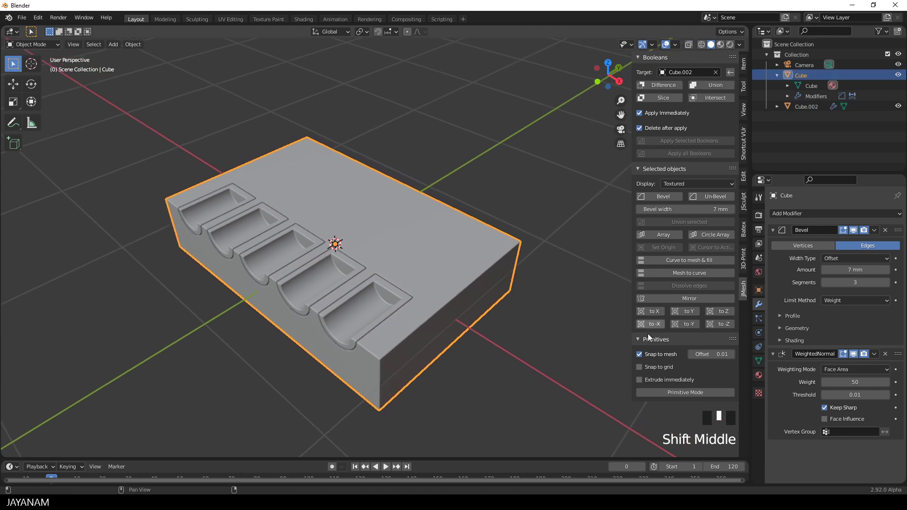
left_click(691, 313)
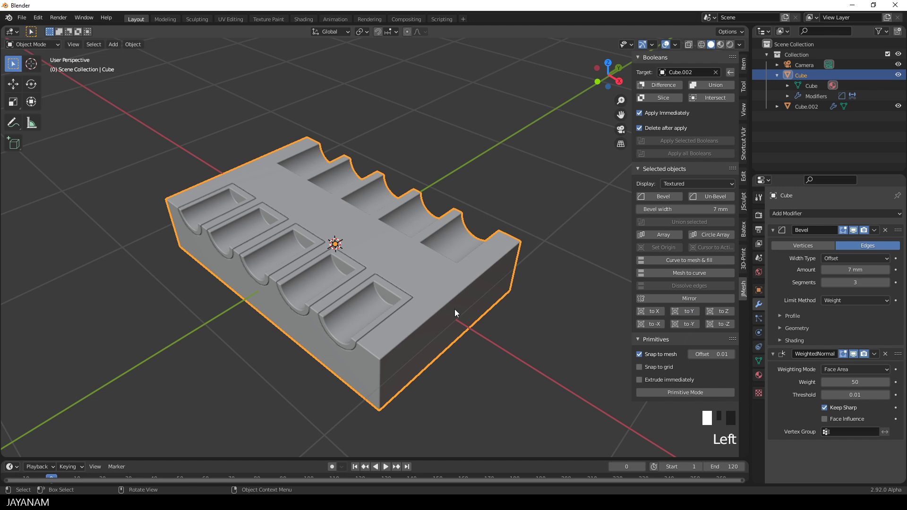
left_click(399, 295)
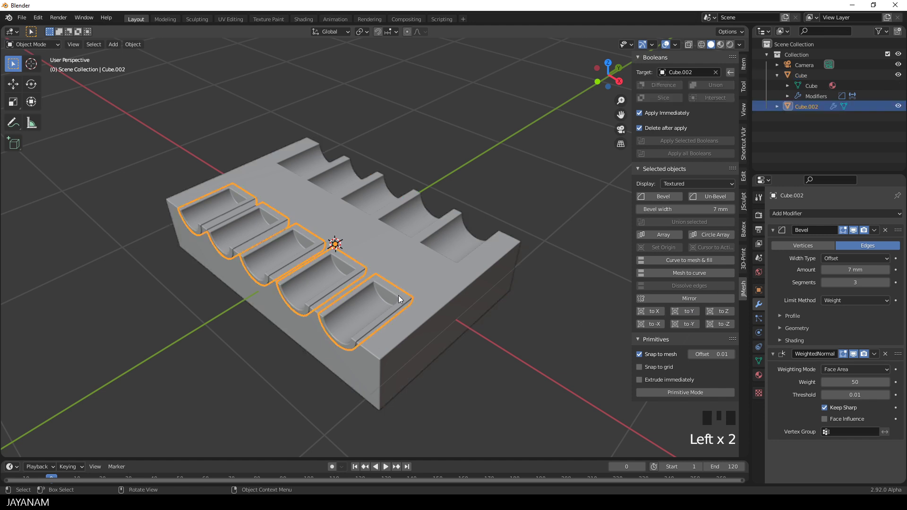
left_click(652, 298)
scroll(804, 393, "down", 4)
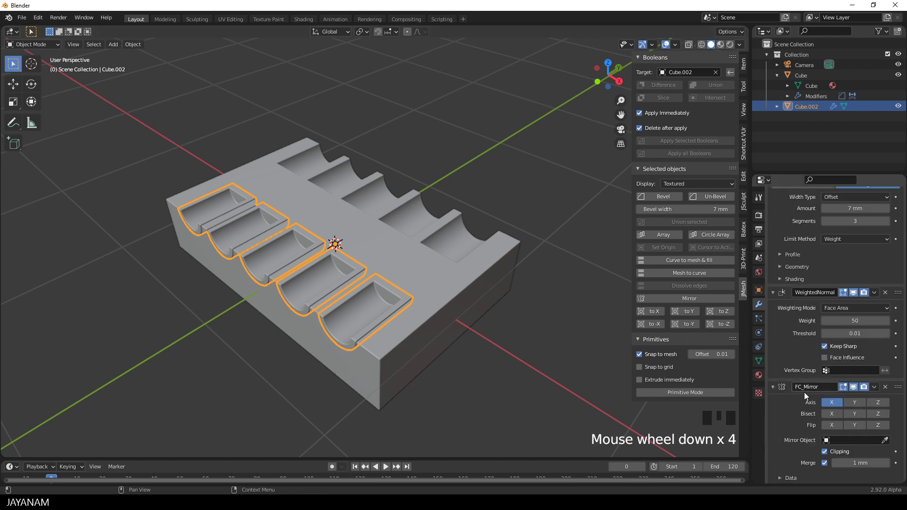
left_click(856, 402)
left_click(512, 348)
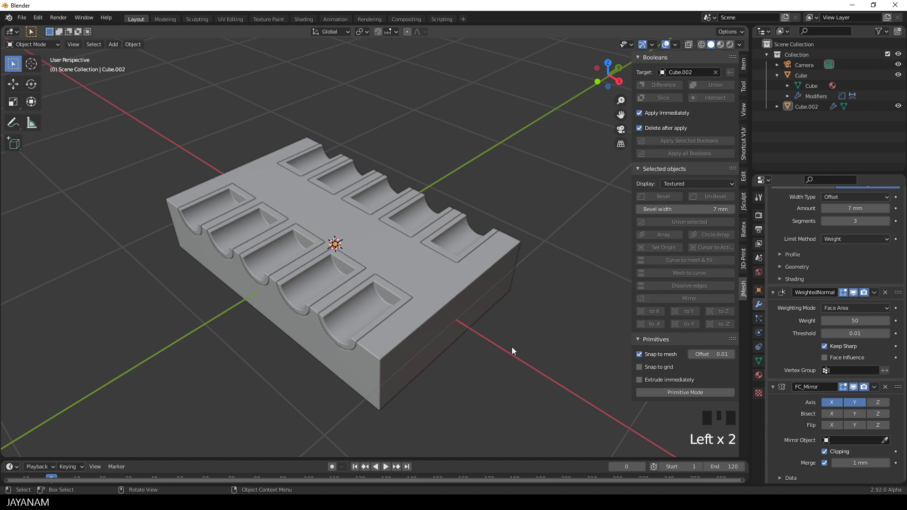
key("n")
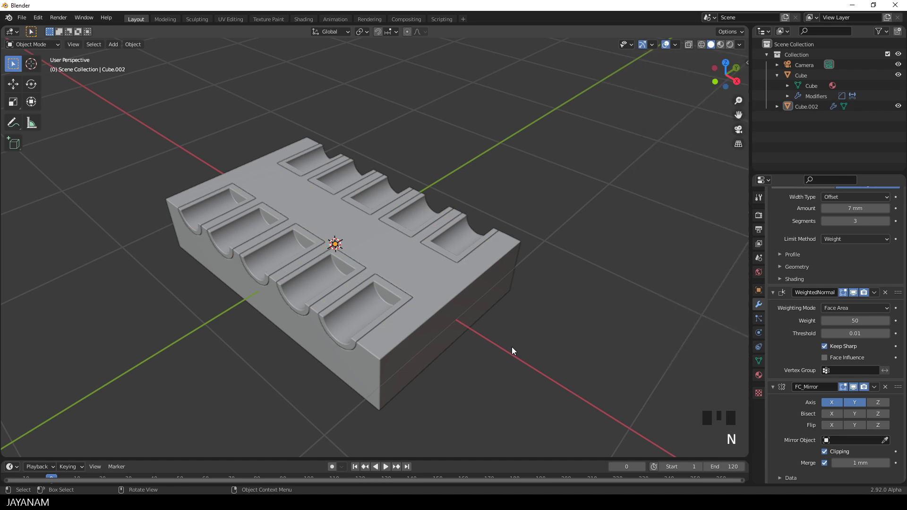
In Material Preview shading, assign the matSteel material to the Cube.002 slot pieces
left_click(721, 44)
left_click(434, 296)
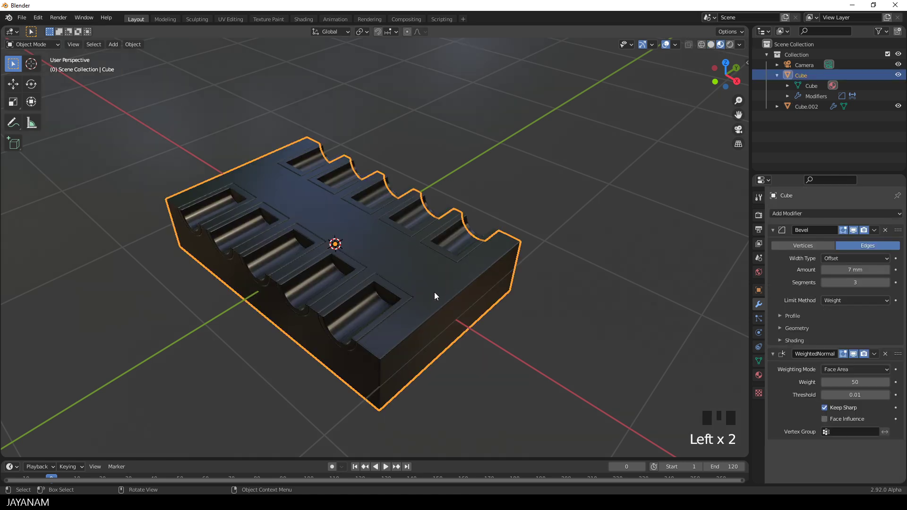
left_click(759, 375)
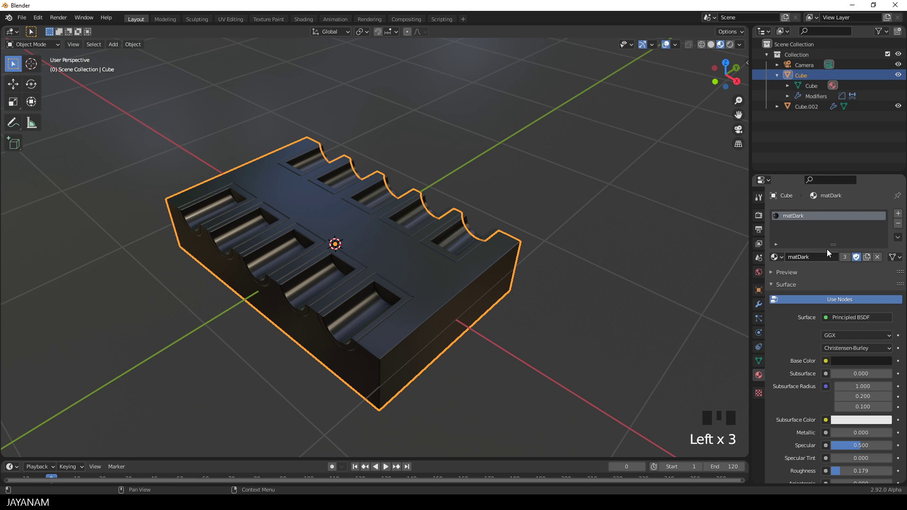
left_click(395, 293)
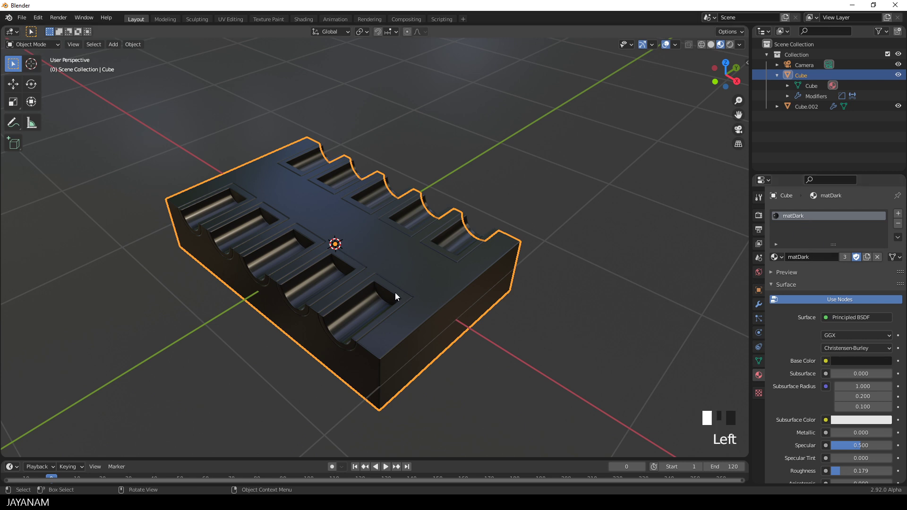
left_click(779, 256)
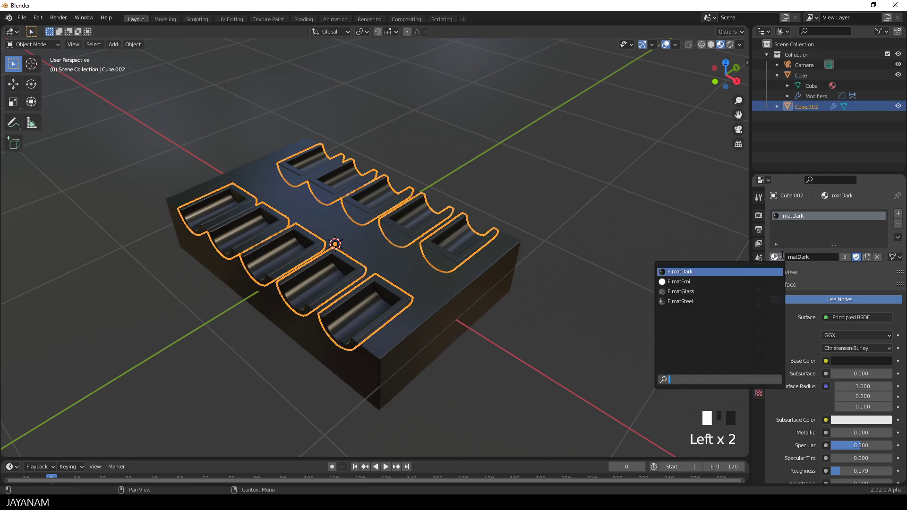
left_click(693, 301)
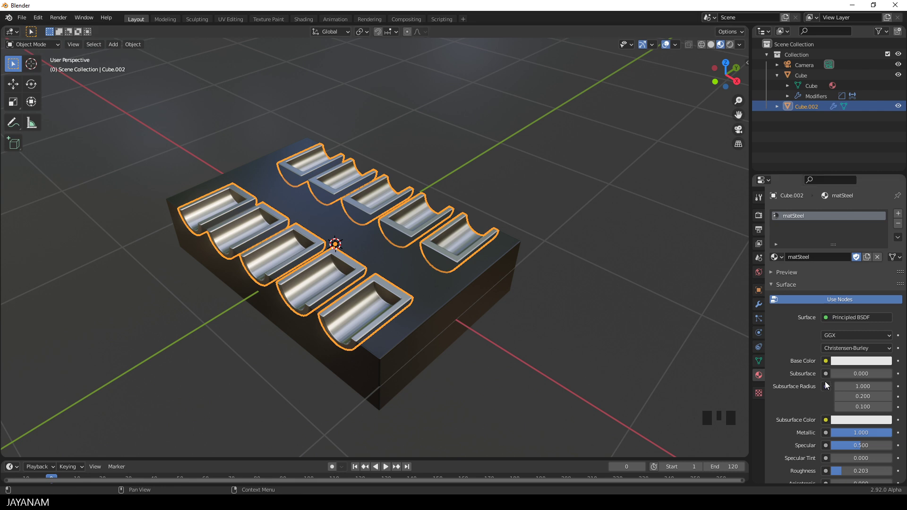
scroll(795, 390, "down", 3)
scroll(781, 387, "down", 1)
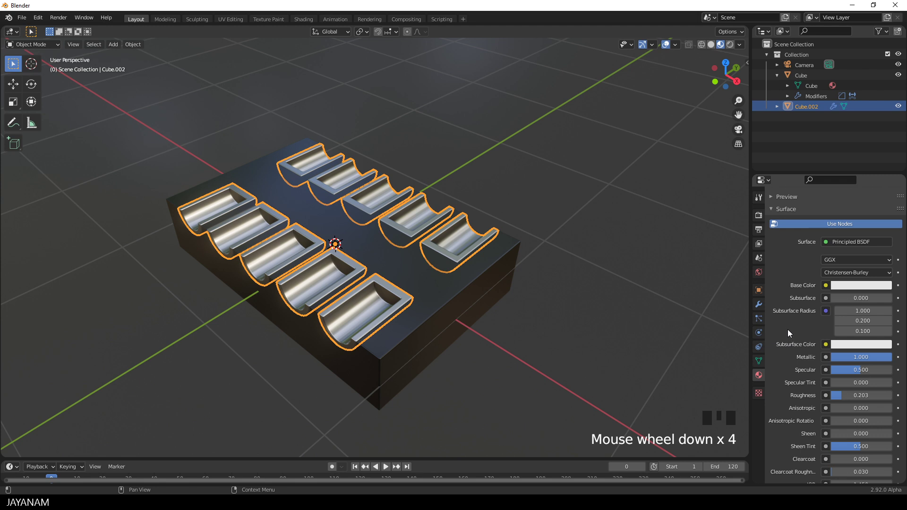
left_click(446, 296)
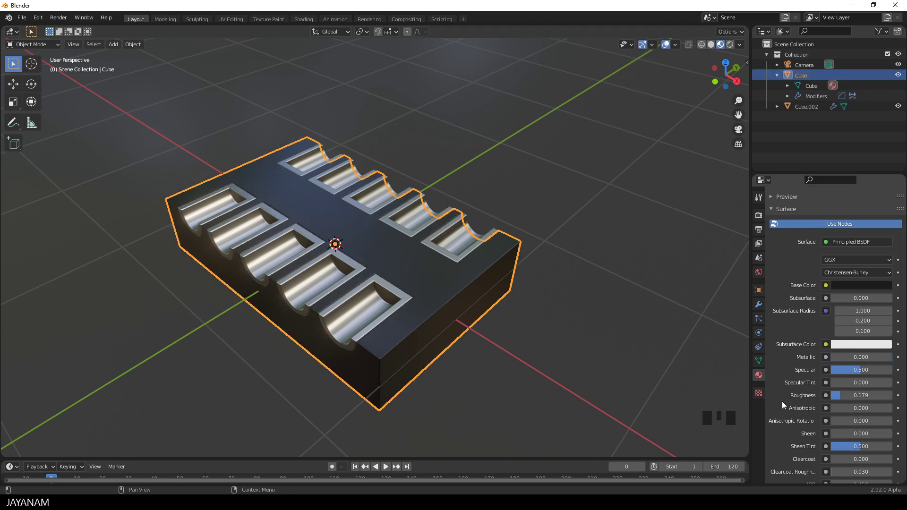
Hide the viewport overlays and grid, then orbit around the finished slab
left_click(665, 46)
middle_click_drag(385, 223, 526, 180)
scroll(503, 222, "down", 2)
middle_click_drag(503, 225, 538, 232)
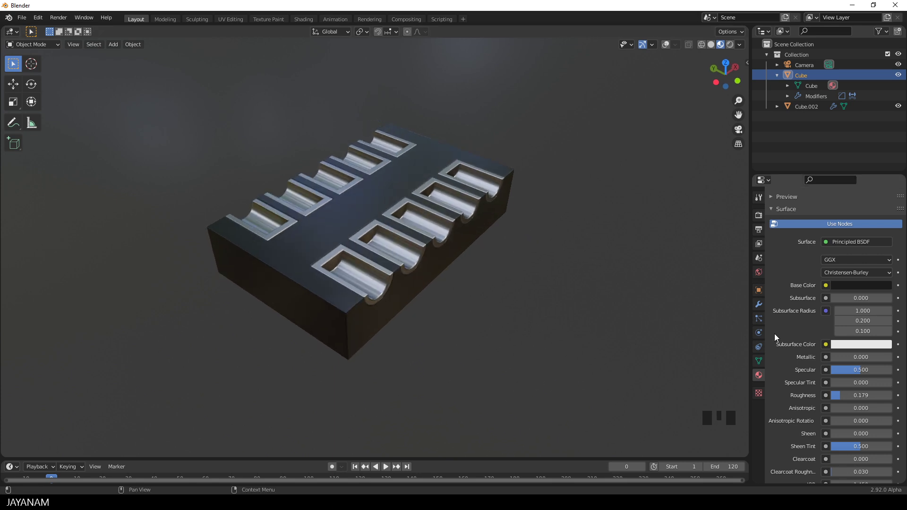
In the Eevee render properties, uncheck Screen Space Reflections and Motion Blur
left_click(759, 198)
left_click(759, 215)
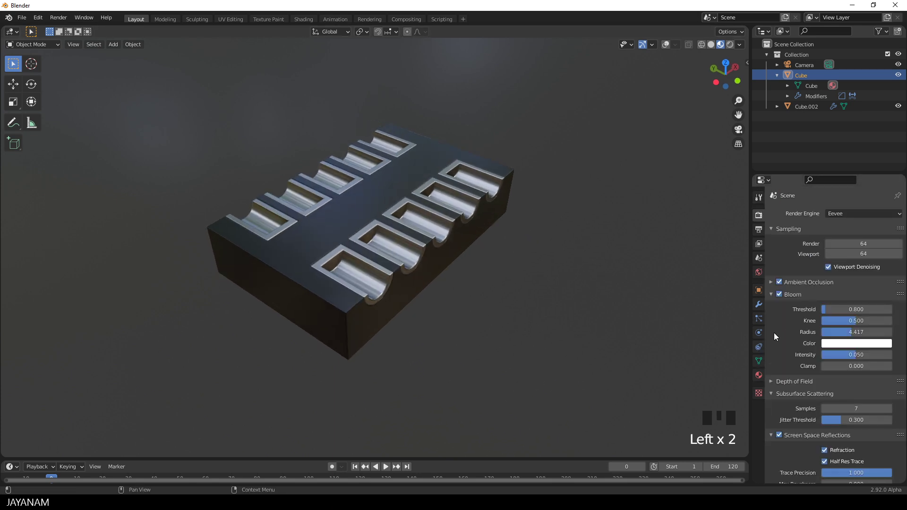
scroll(776, 330, "down", 1)
scroll(793, 326, "down", 5)
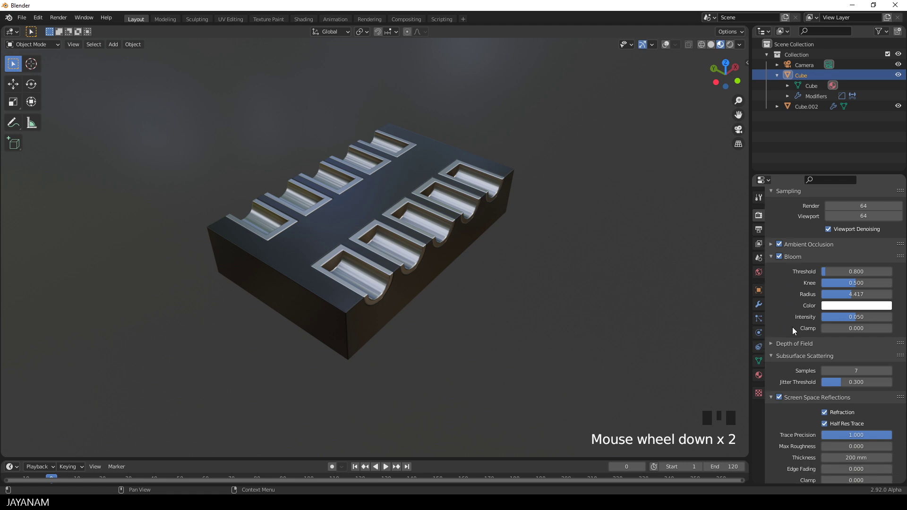
scroll(775, 349, "down", 1)
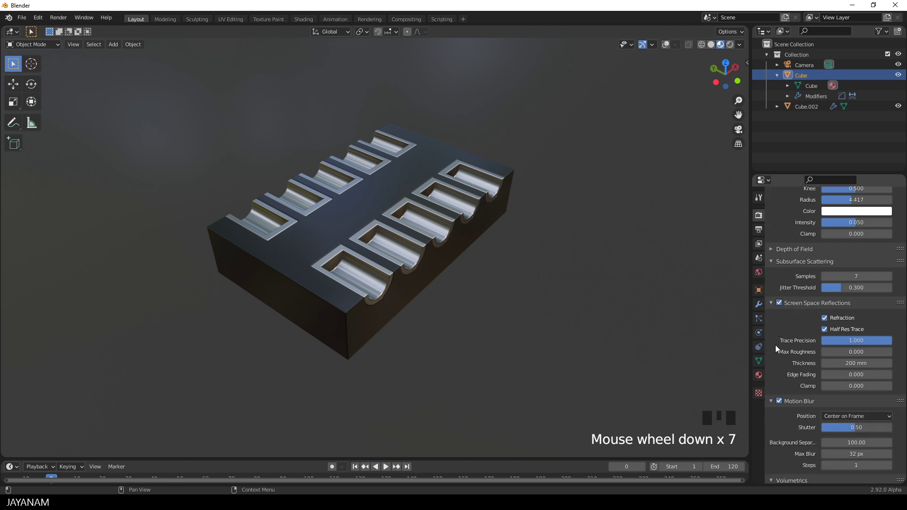
left_click(780, 303)
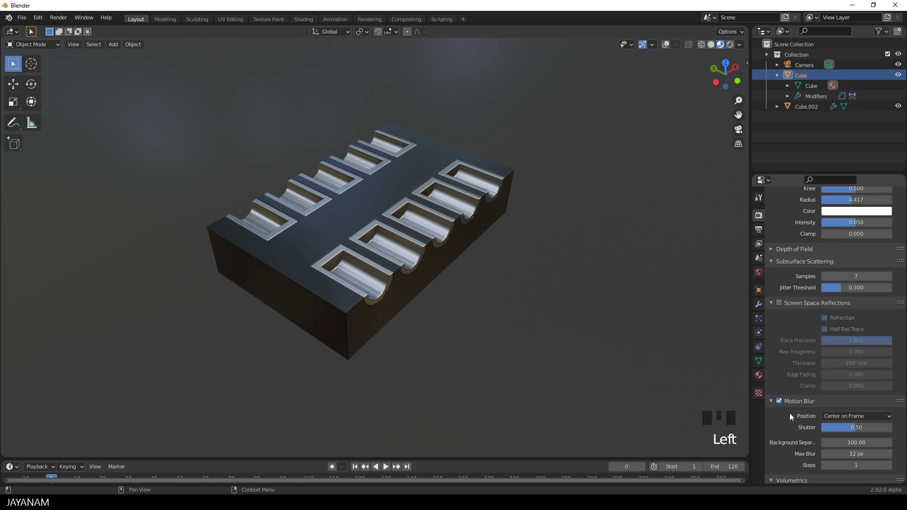
left_click(780, 401)
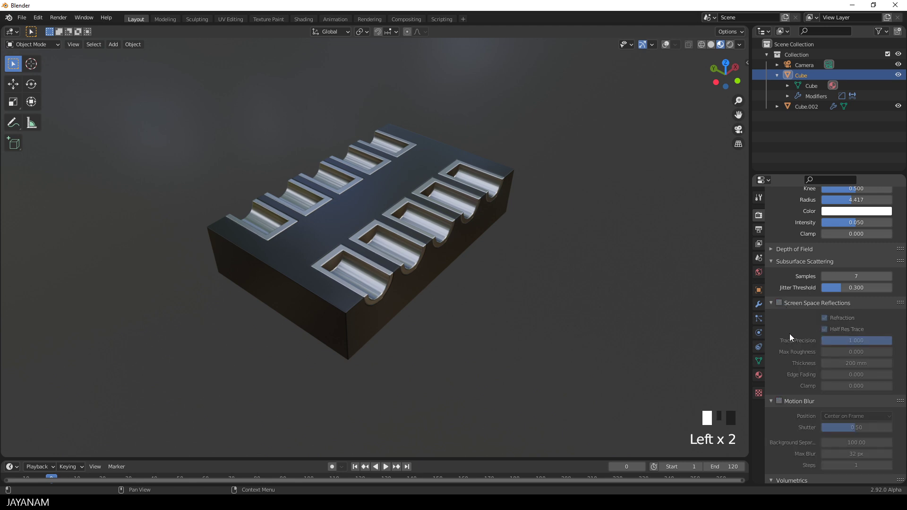
middle_click_drag(681, 326, 633, 319)
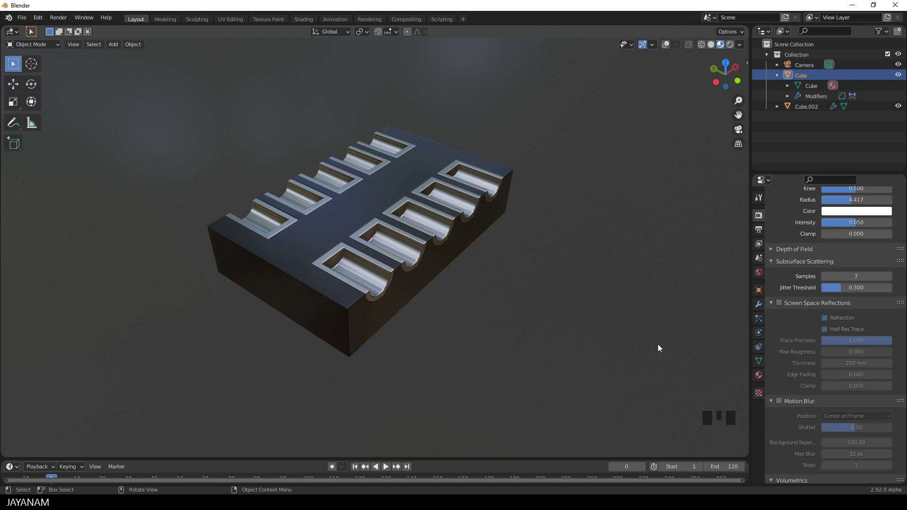